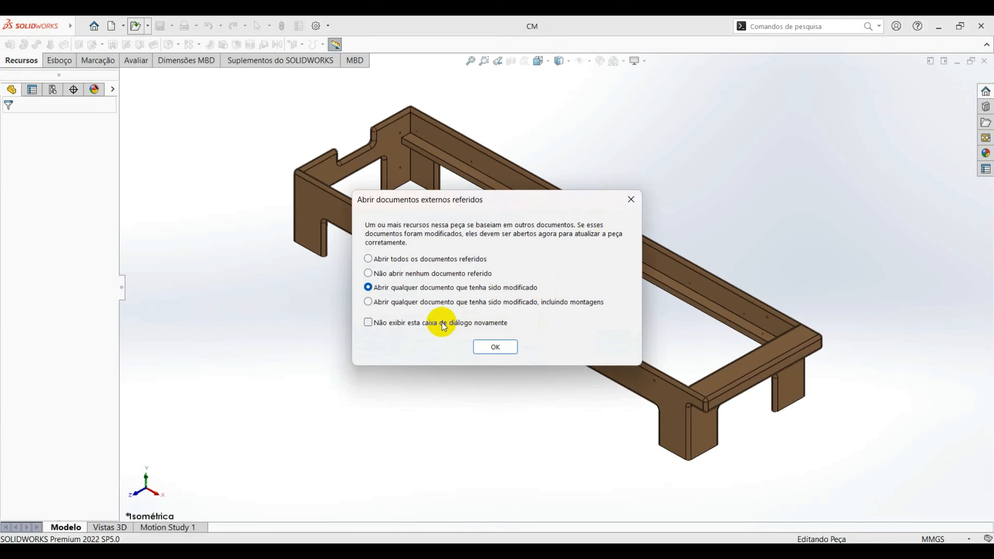
- Open the CM part with the option to open any modified referenced documents, and create a drawing on an A3 (ISO) sheet
click(495, 346)
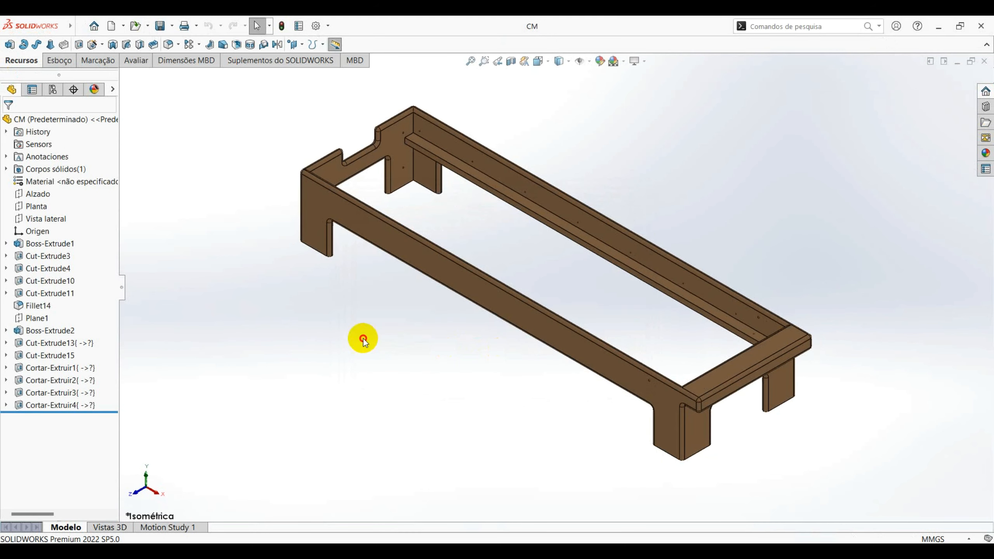
click(112, 26)
double_click(480, 252)
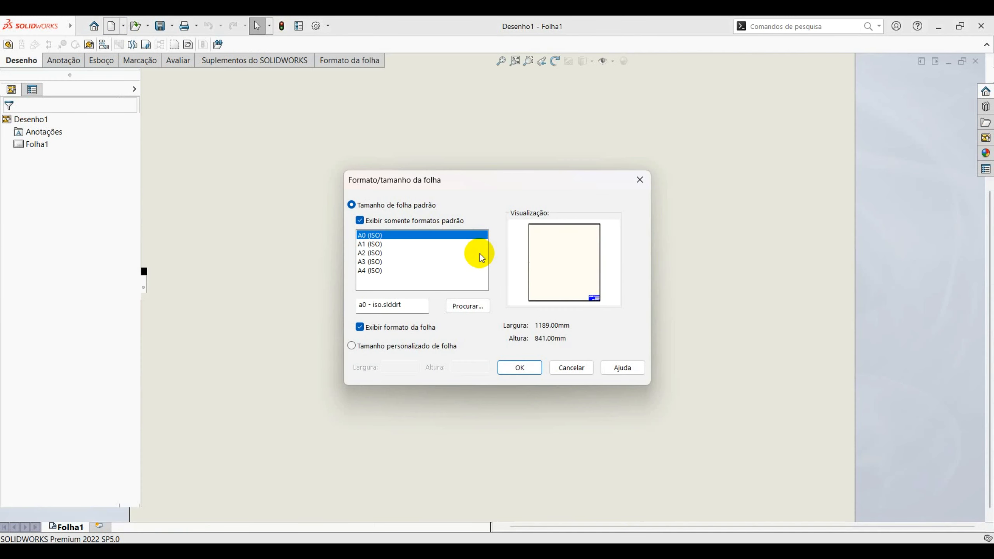
click(377, 262)
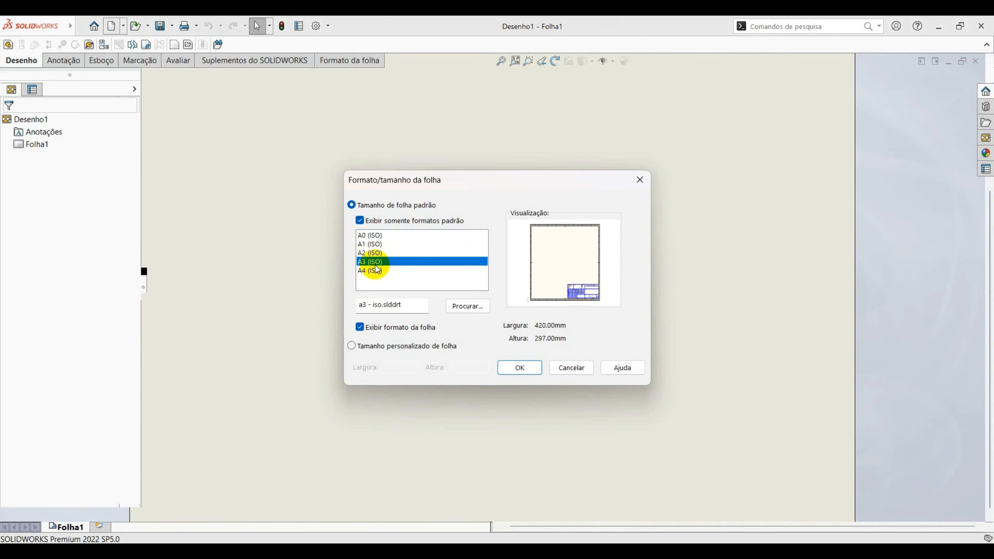
click(532, 370)
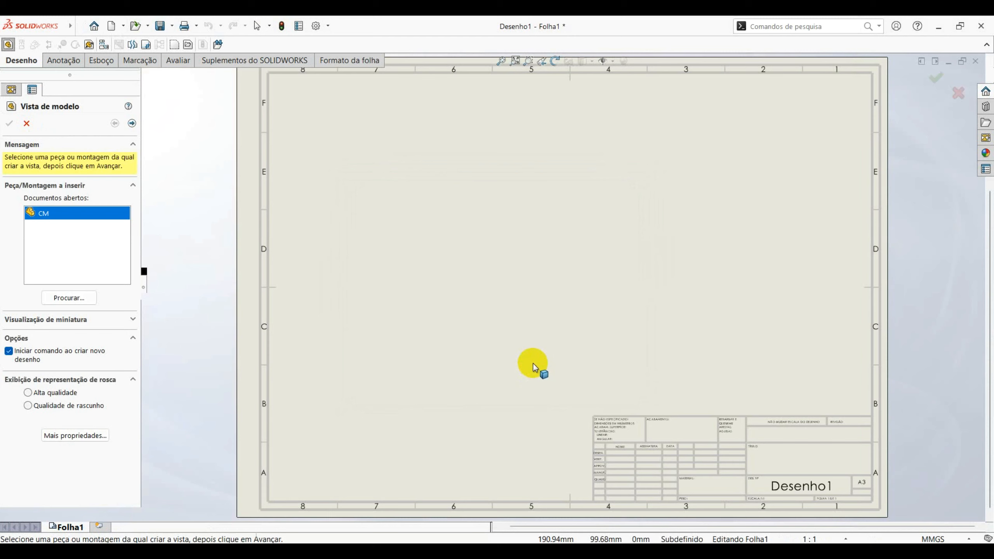
- Insert a front view of the CM part in the middle of the sheet
double_click(112, 221)
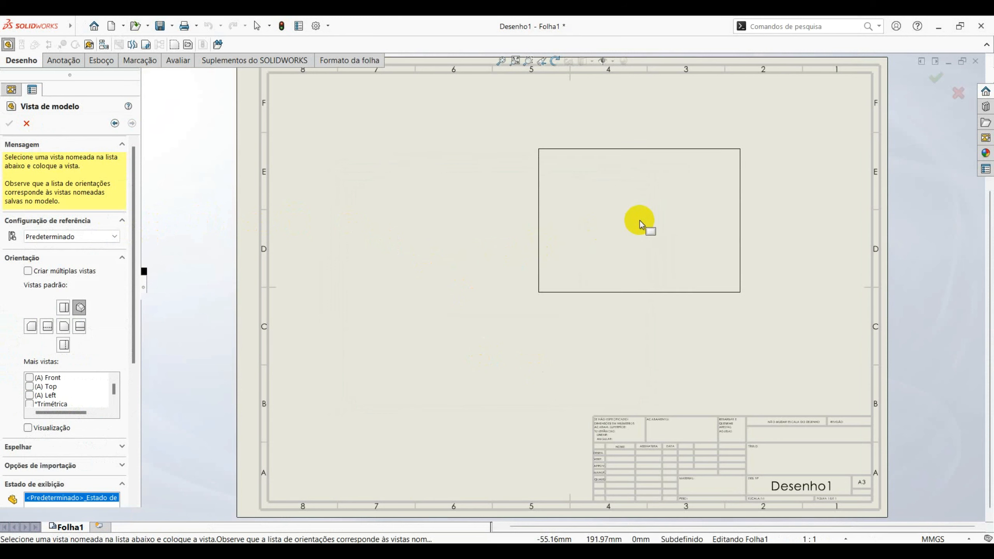
click(66, 329)
click(583, 279)
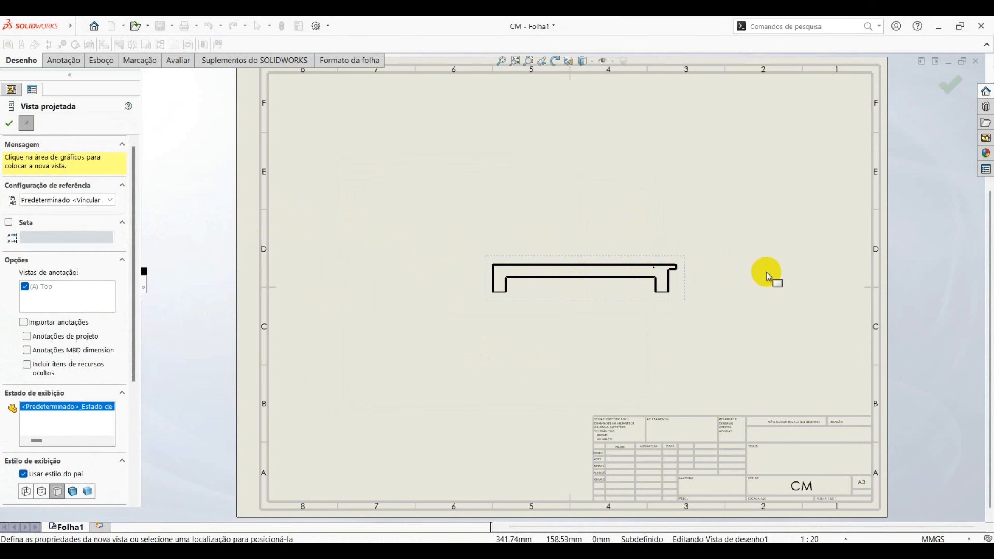
- Project right, left, top and isometric views from the front view and place them around it on the sheet
click(778, 277)
click(370, 269)
click(572, 167)
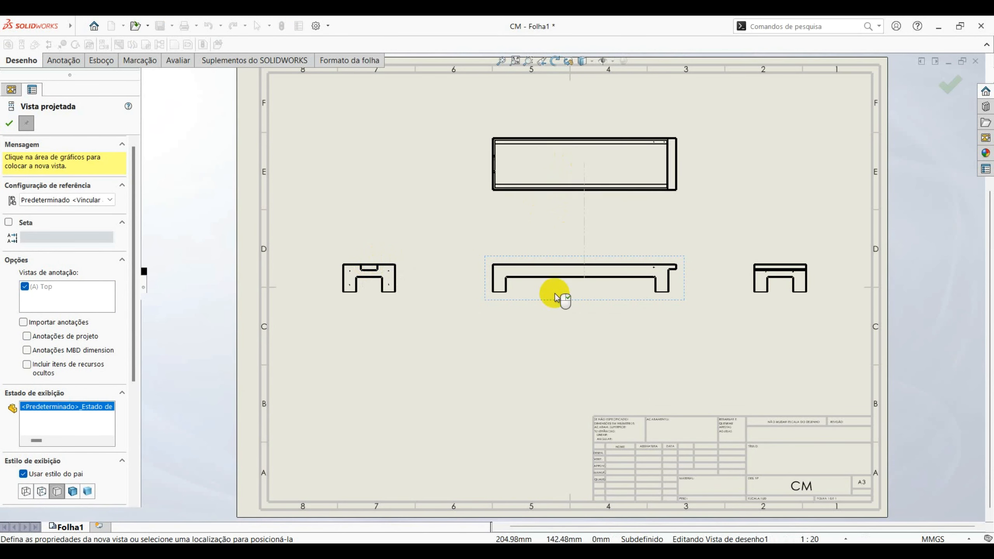
click(565, 176)
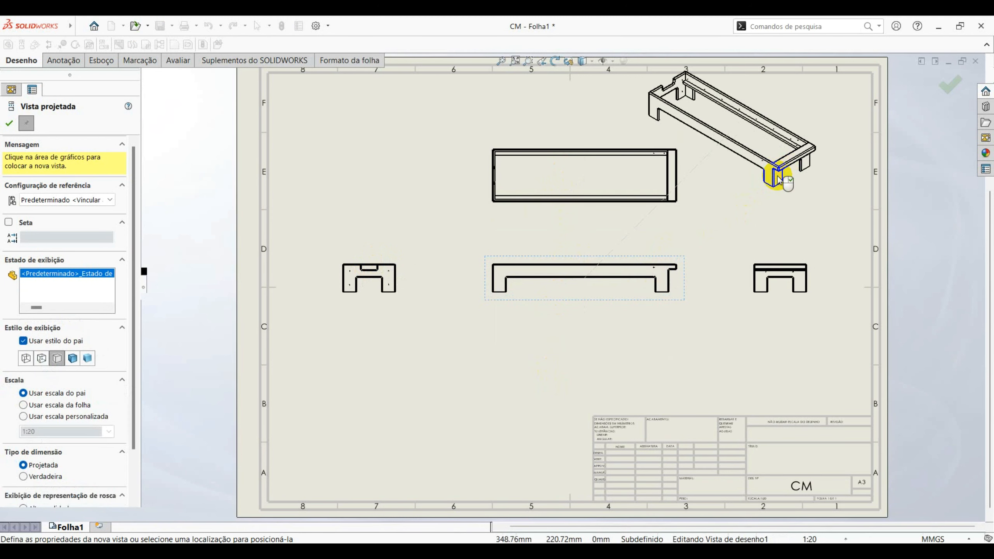
click(780, 180)
key(Escape)
- Give the isometric view a custom scale of 1:25
drag(733, 202, 752, 216)
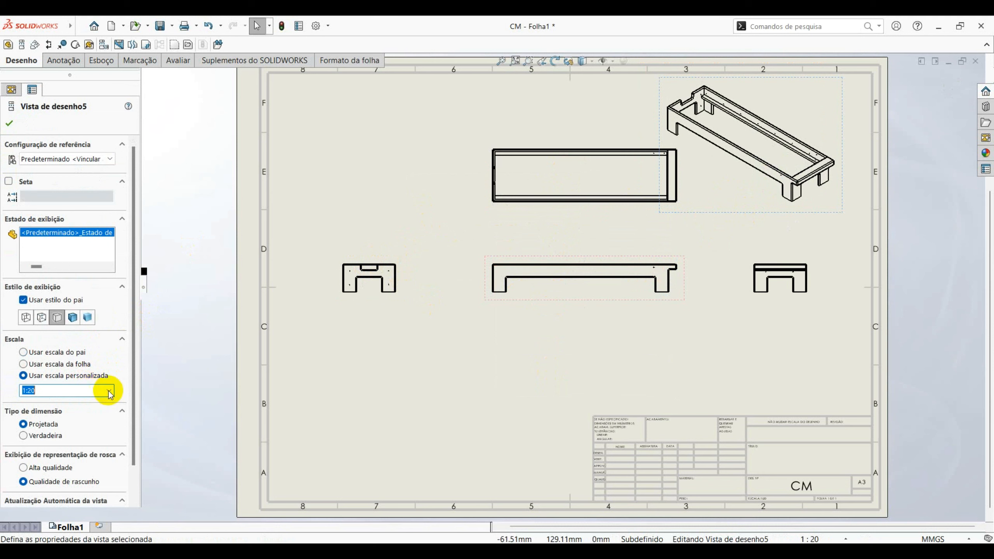
click(112, 391)
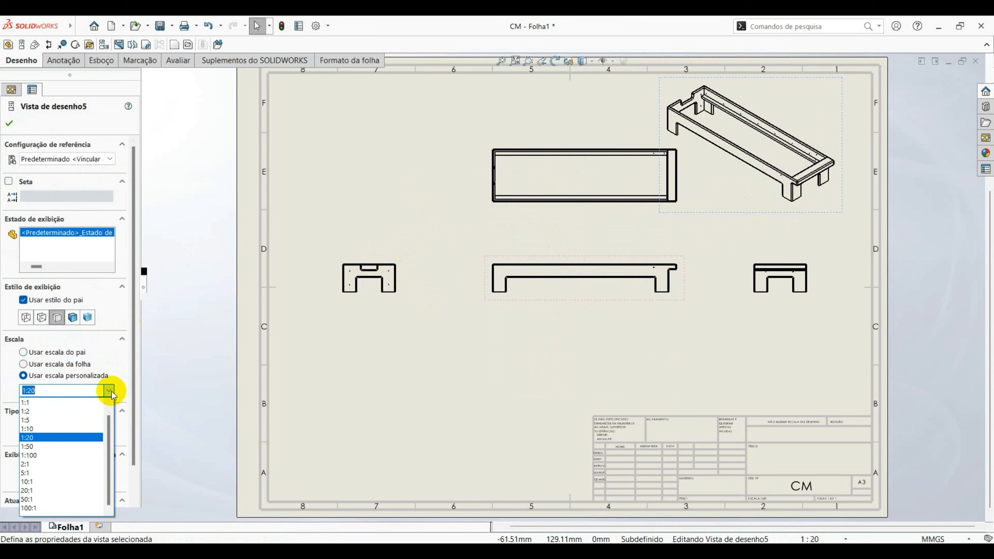
click(89, 447)
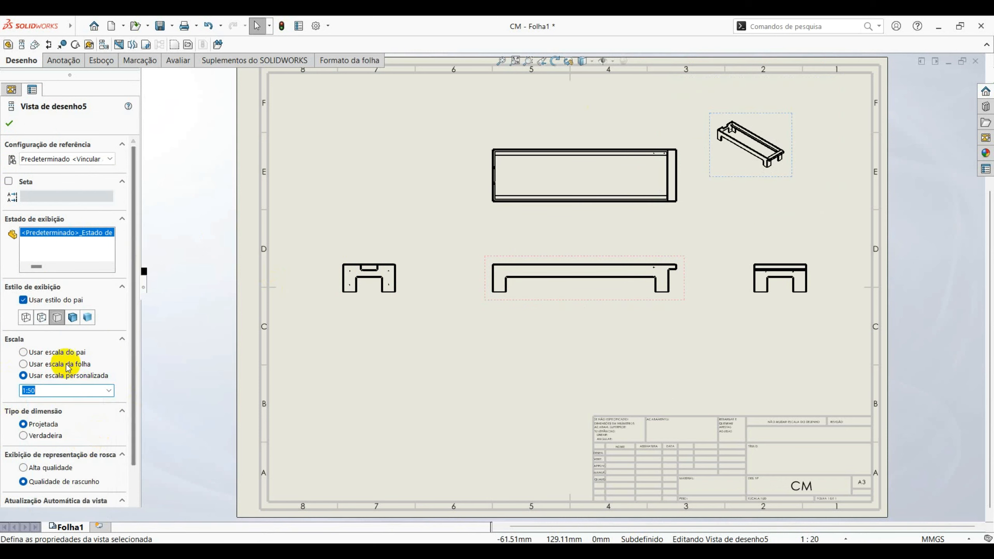
click(109, 391)
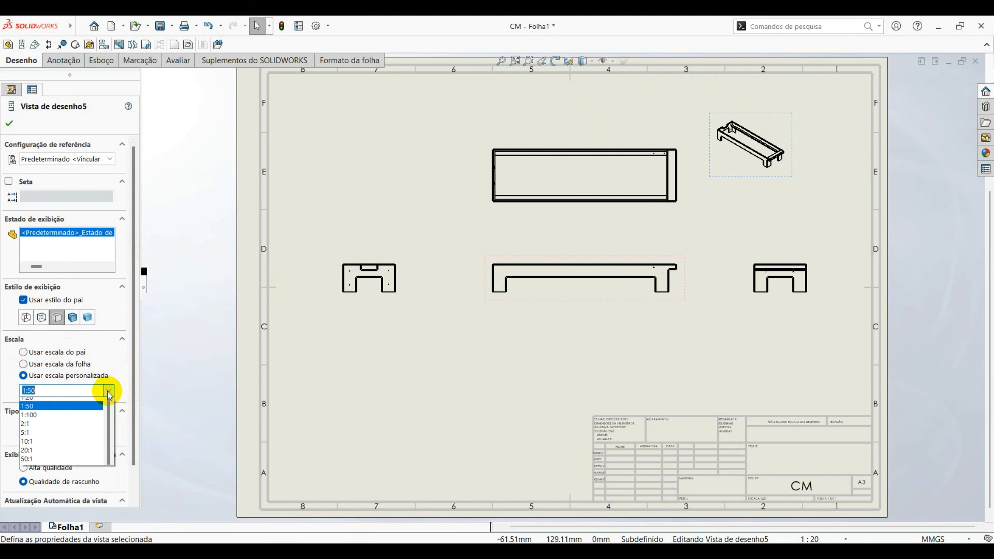
click(90, 409)
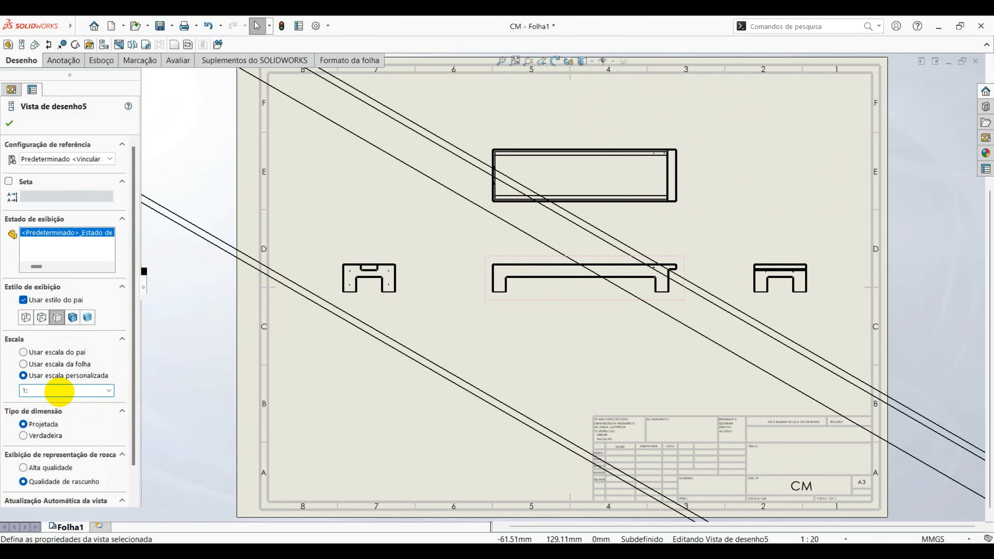
key(Return)
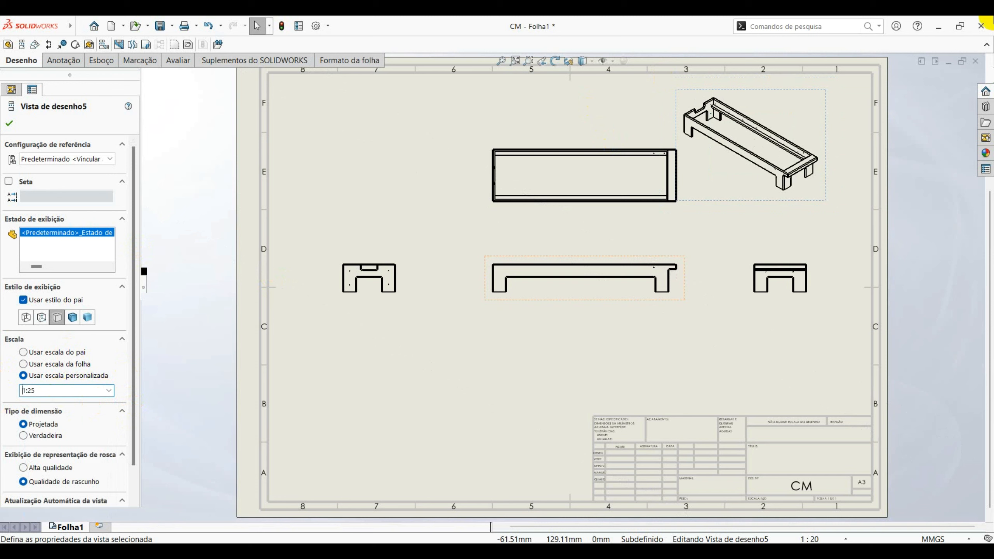
- Spread out the views: move the isometric view right, the left view outward, and the front and top views lower on the sheet
click(475, 344)
drag(706, 204, 735, 198)
click(541, 345)
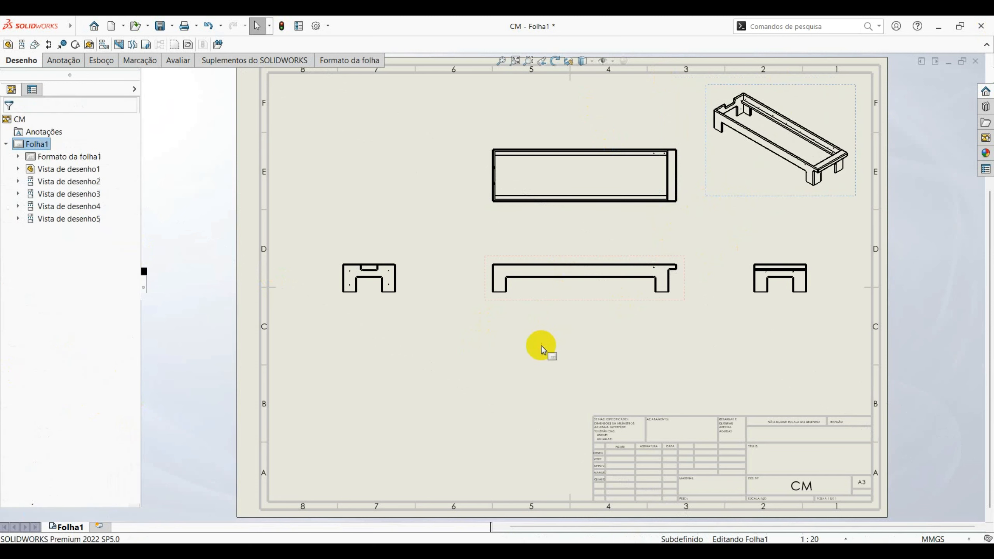
drag(384, 306, 358, 307)
drag(549, 302, 531, 357)
mouse_move(515, 222)
mouse_down()
mouse_move(506, 268)
mouse_move(511, 255)
mouse_up()
- Set the front view's display style to hidden lines visible and examine its dashed edges
click(512, 348)
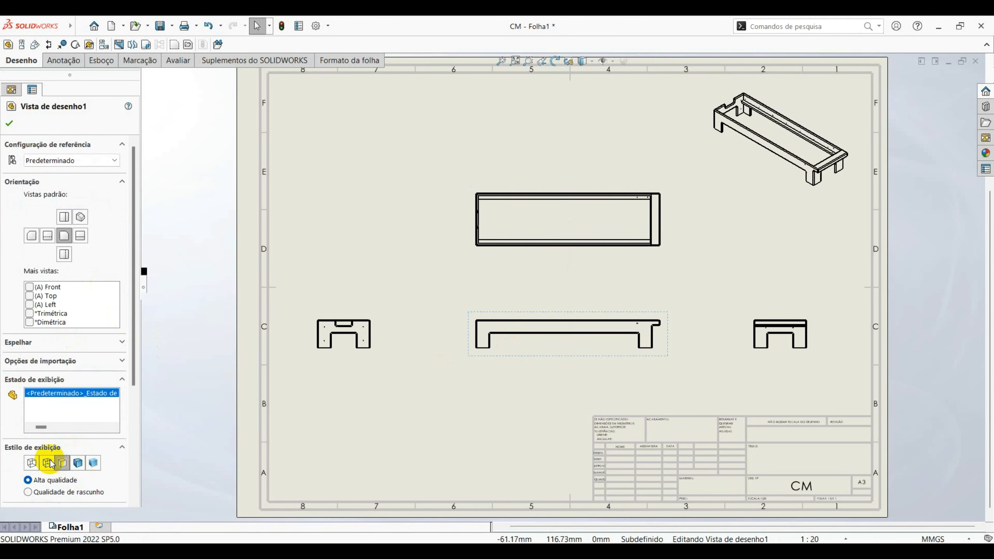
click(46, 463)
click(413, 418)
scroll(604, 329, up, 2)
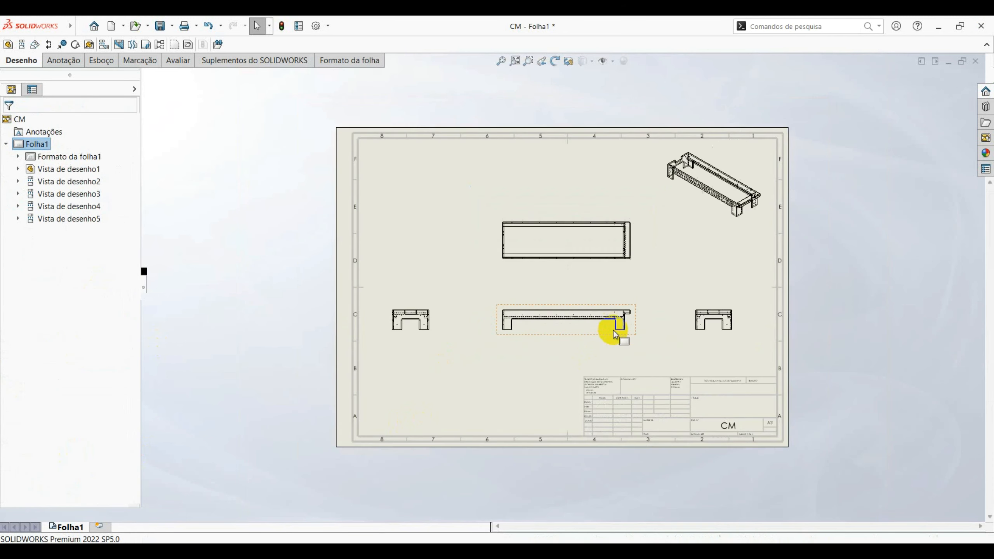
scroll(569, 322, down, 3)
scroll(693, 290, down, 5)
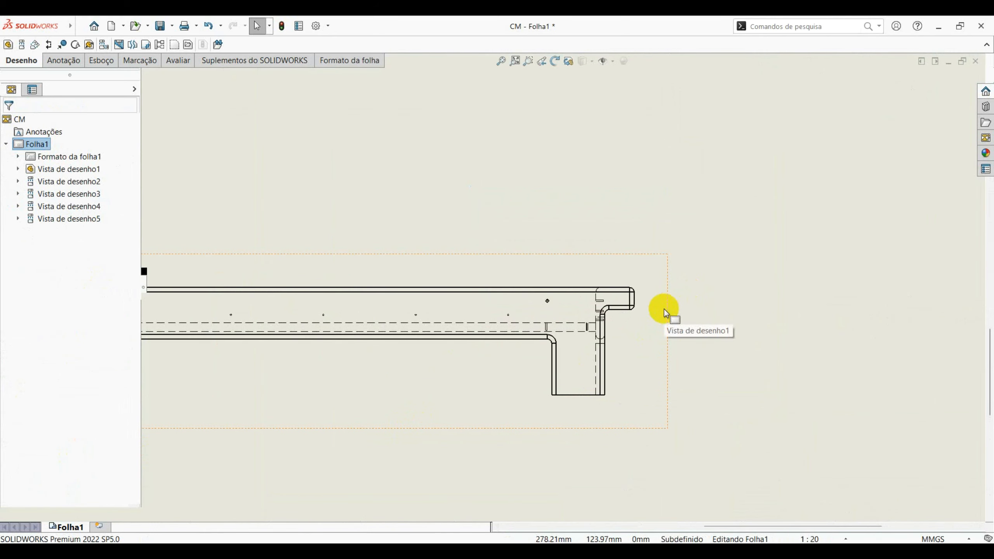
scroll(666, 310, up, 5)
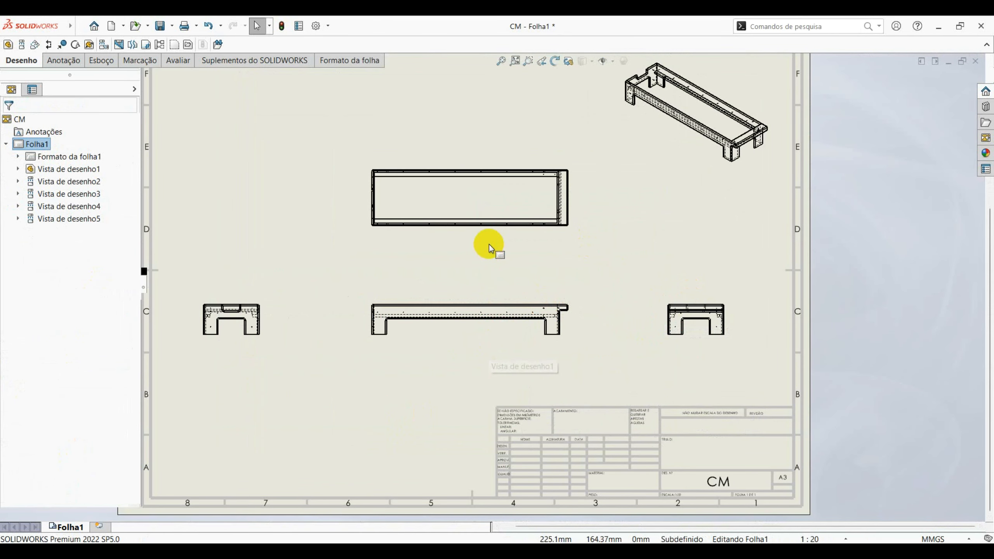
- Set the front view's display style to hidden lines removed
click(487, 337)
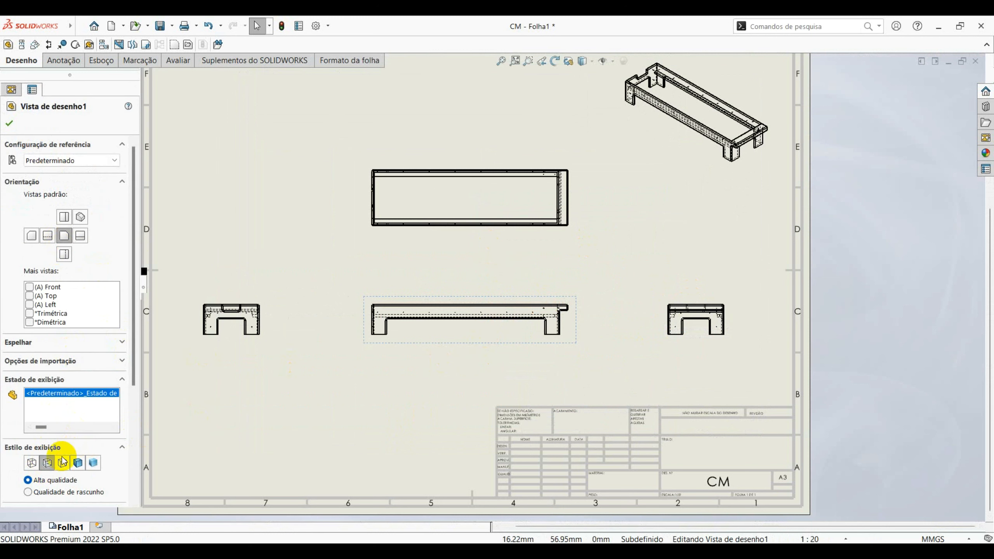
click(250, 409)
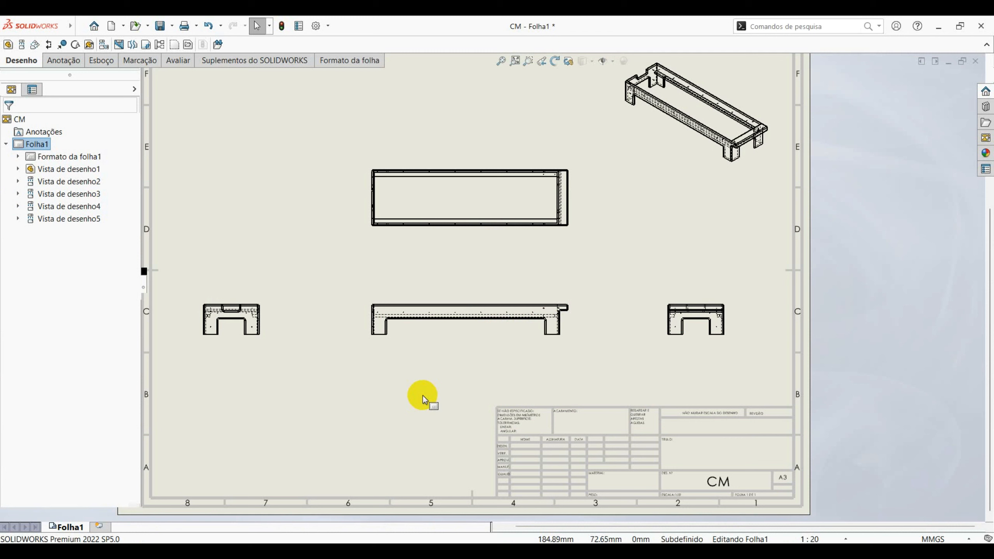
click(463, 337)
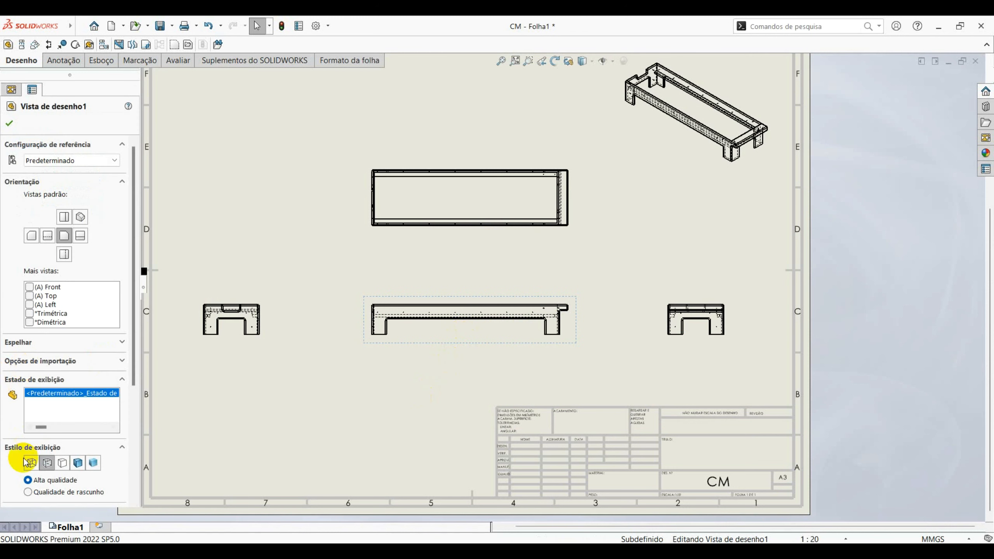
click(63, 464)
click(372, 404)
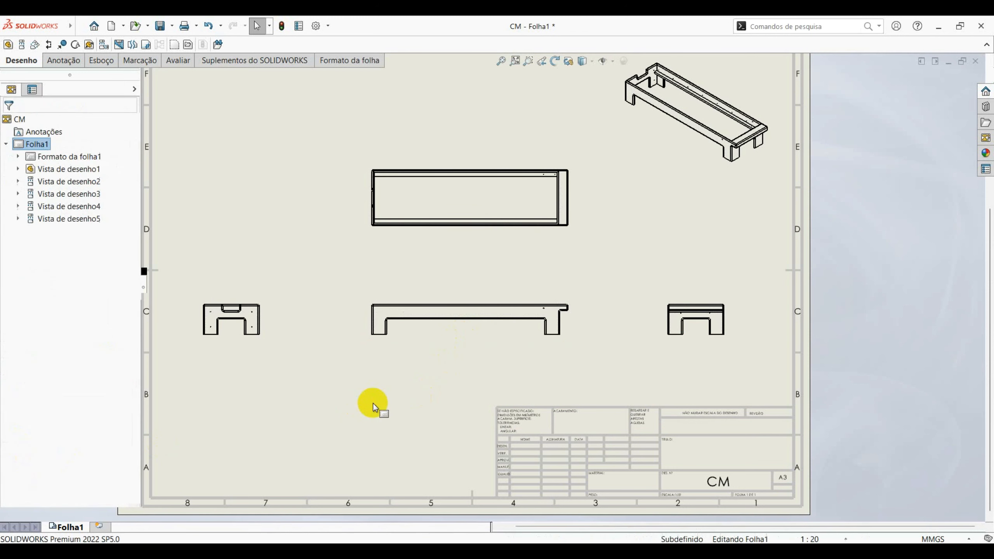
- Move the front view slightly up towards the top view and bring the left view closer to it
drag(400, 347, 395, 329)
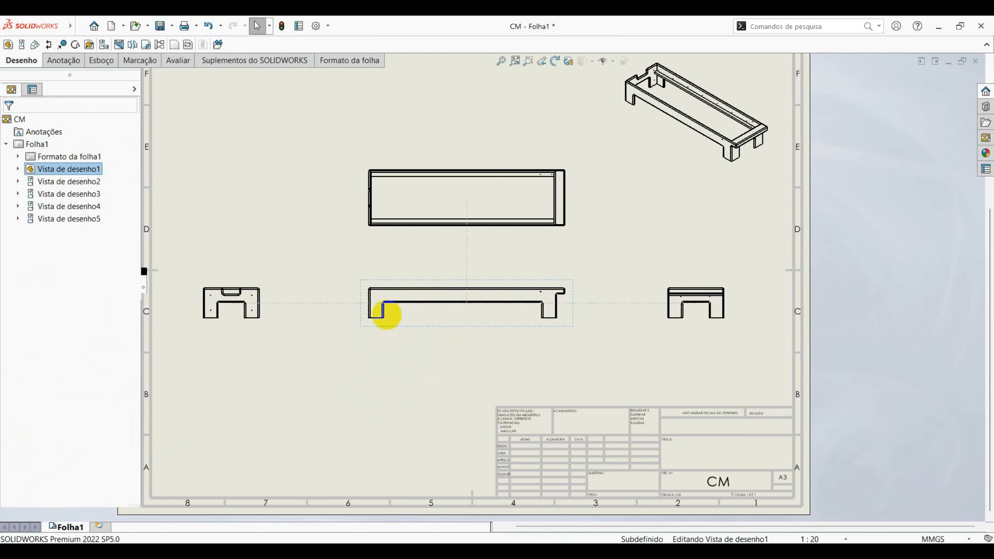
click(288, 373)
drag(241, 328, 259, 327)
click(256, 356)
- Dimension the frame's overall length in the top view between its outer end edges, placing the dimension below the view
right_drag(268, 418, 268, 272)
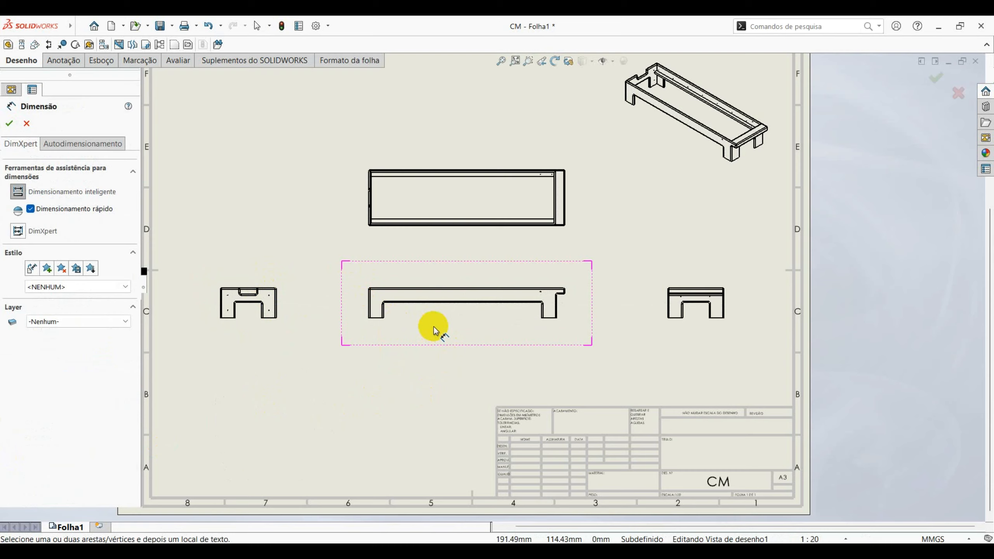
scroll(434, 231, up, 2)
scroll(563, 254, down, 5)
scroll(556, 247, down, 4)
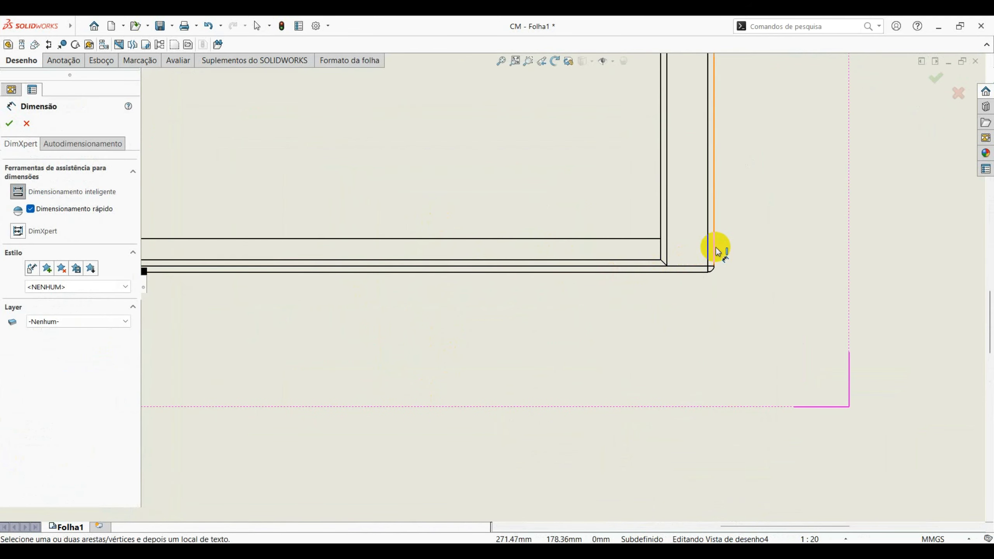
click(717, 252)
scroll(469, 292, up, 3)
scroll(325, 273, down, 1)
scroll(412, 250, down, 2)
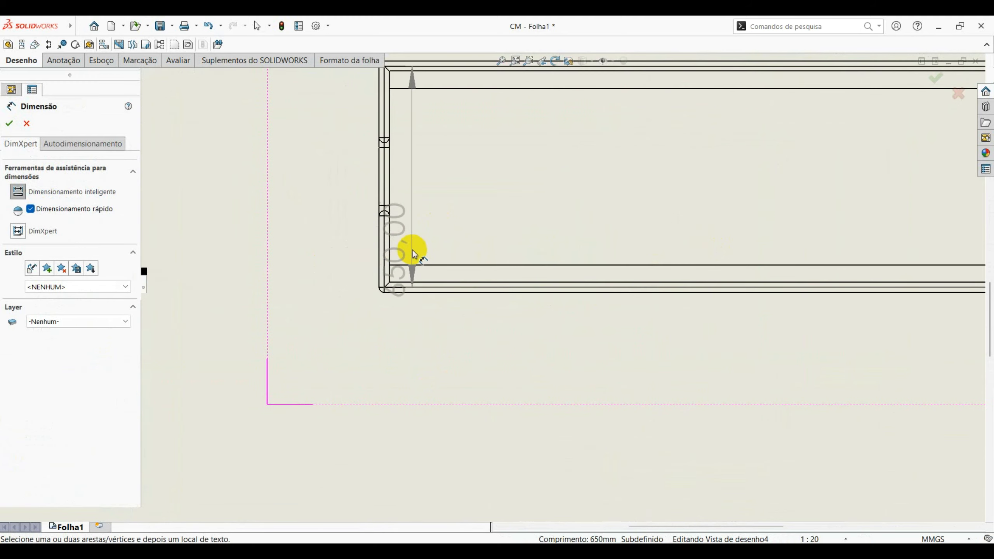
click(381, 248)
click(382, 249)
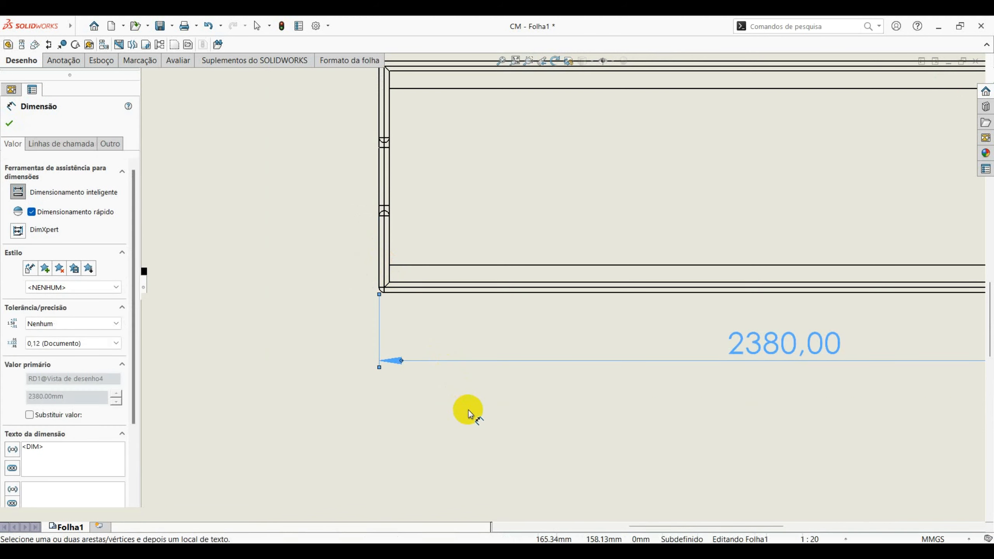
- Dimension the frame's overall width in the top view between its long outer edges, placing the dimension left of the view
scroll(469, 410, up, 3)
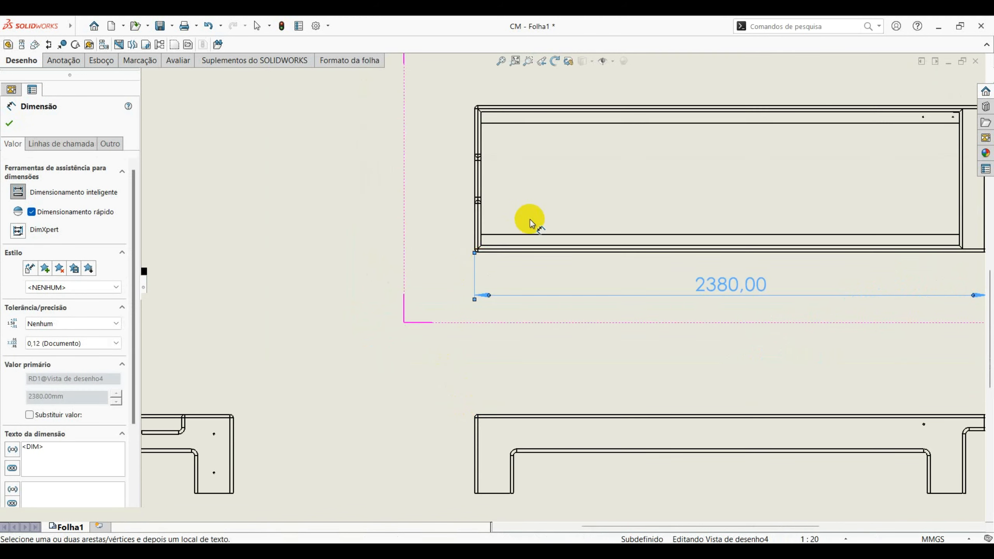
scroll(474, 284, down, 4)
scroll(479, 301, down, 2)
scroll(479, 301, down, 1)
scroll(490, 286, up, 6)
scroll(558, 131, down, 3)
middle_drag(547, 173, 408, 247)
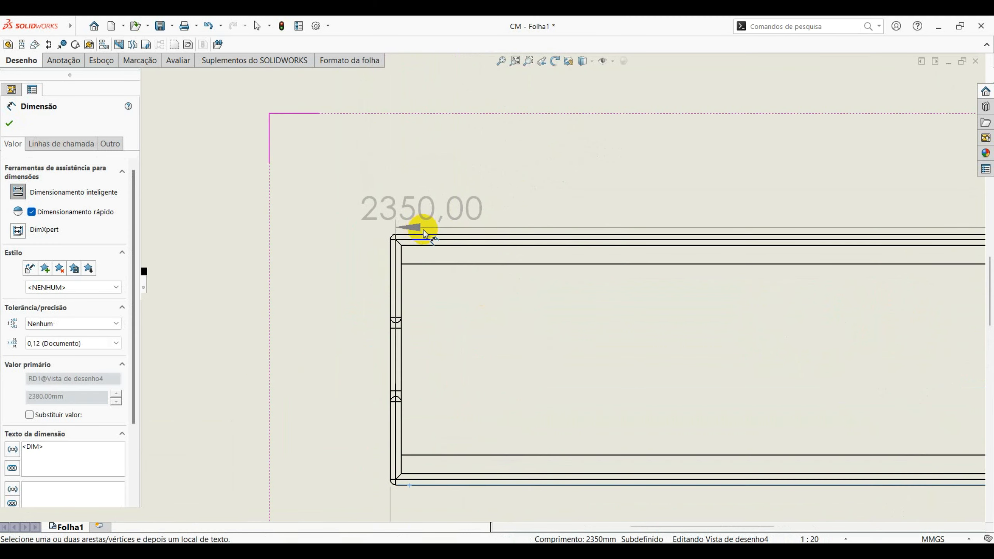
click(433, 231)
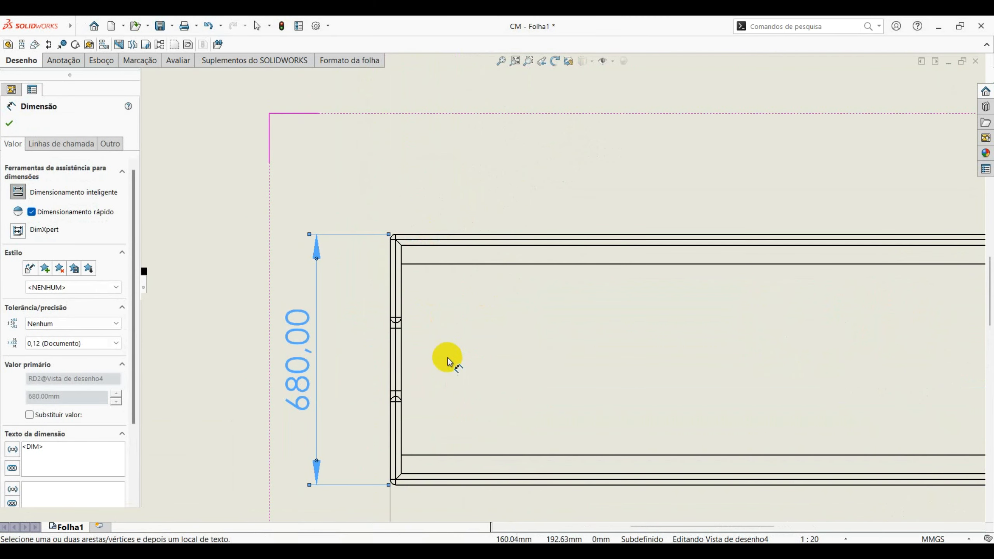
- Dimension the frame's overall height in the left view from its top edge to the bottom of the leg
scroll(447, 361, up, 5)
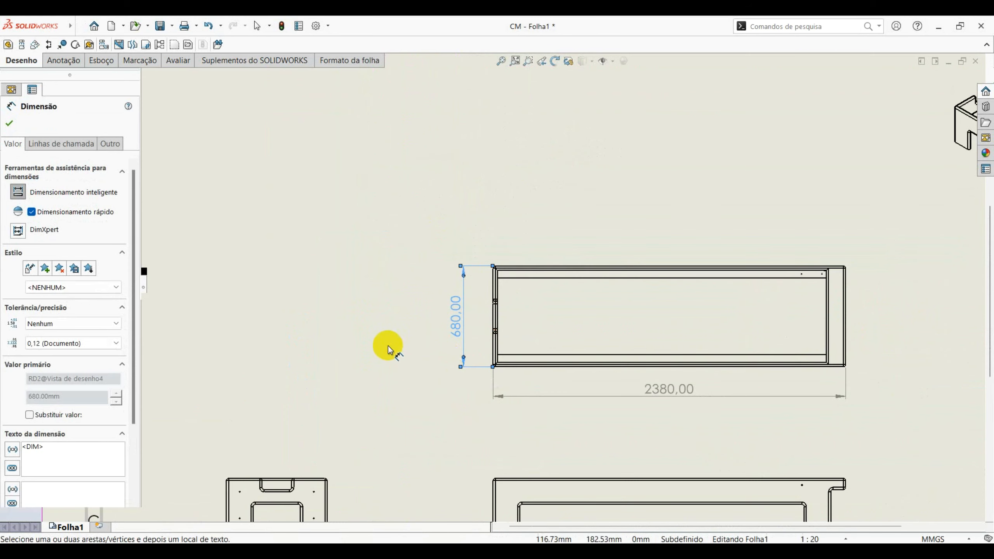
scroll(493, 502, up, 5)
scroll(517, 373, down, 4)
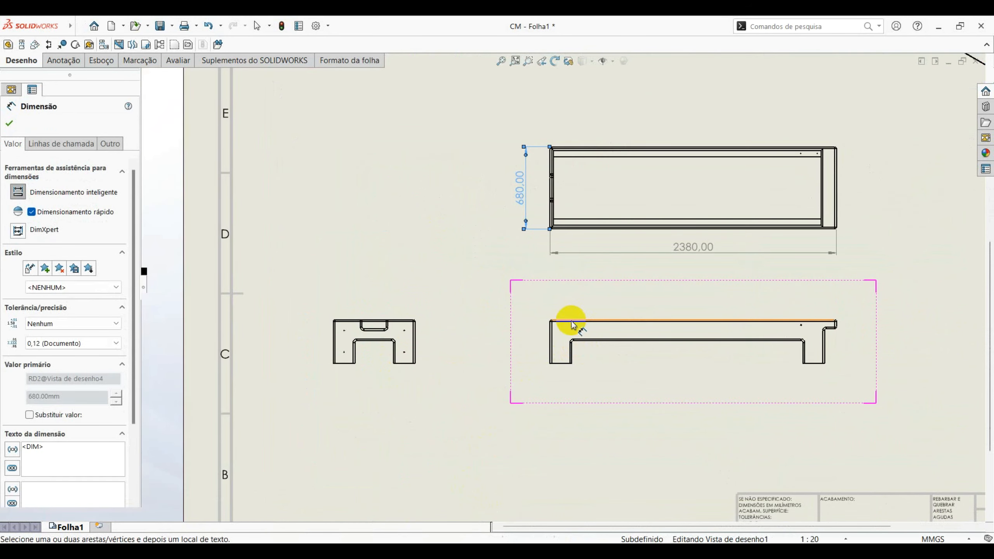
scroll(324, 332, down, 5)
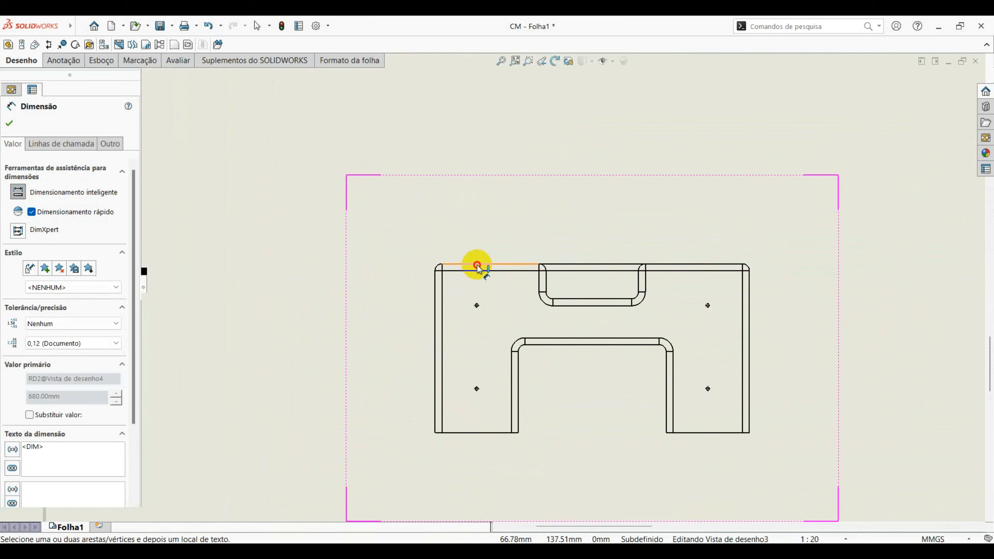
click(478, 266)
click(469, 433)
click(469, 433)
scroll(595, 348, up, 4)
scroll(623, 293, up, 1)
middle_drag(665, 299, 145, 362)
scroll(425, 391, up, 4)
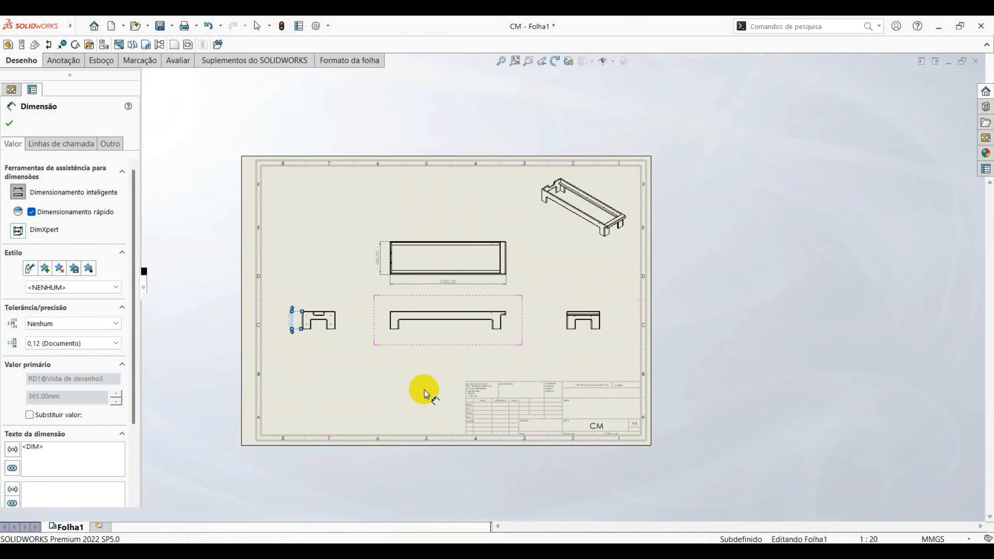
- Dimension the height of the leg opening in the left view from the leg's bottom edge, placing the dimension right of the view
scroll(337, 333, down, 2)
scroll(382, 285, down, 2)
scroll(470, 295, down, 1)
scroll(485, 293, down, 2)
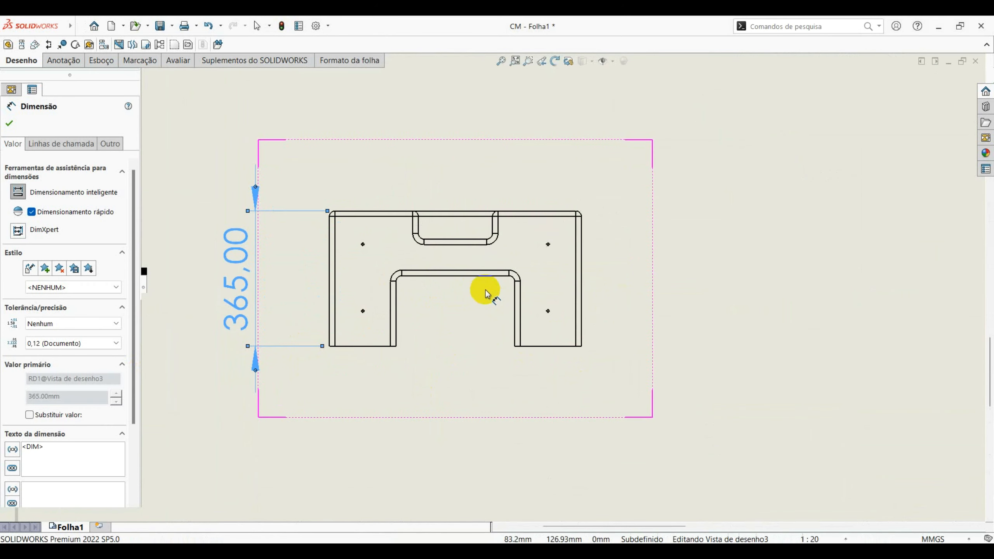
click(494, 282)
click(377, 346)
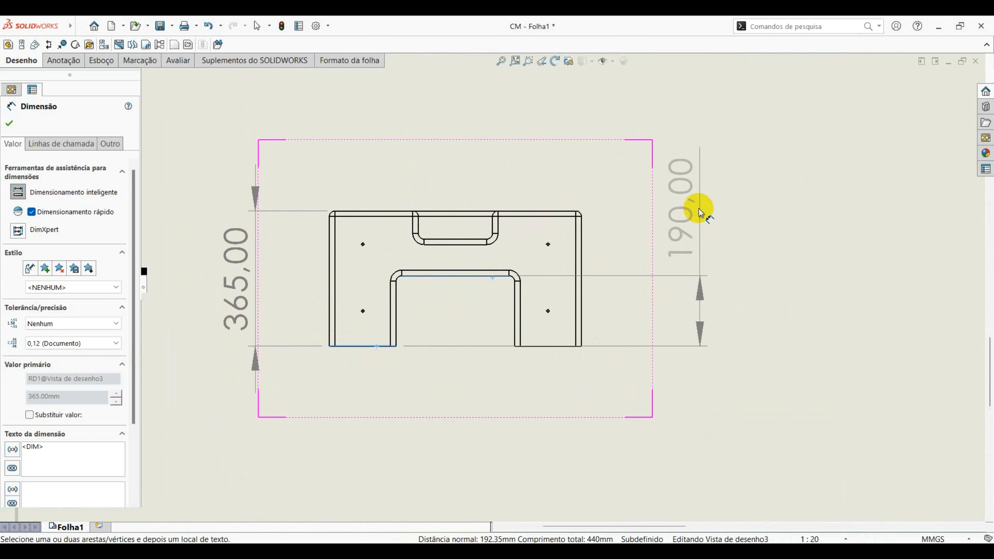
click(696, 218)
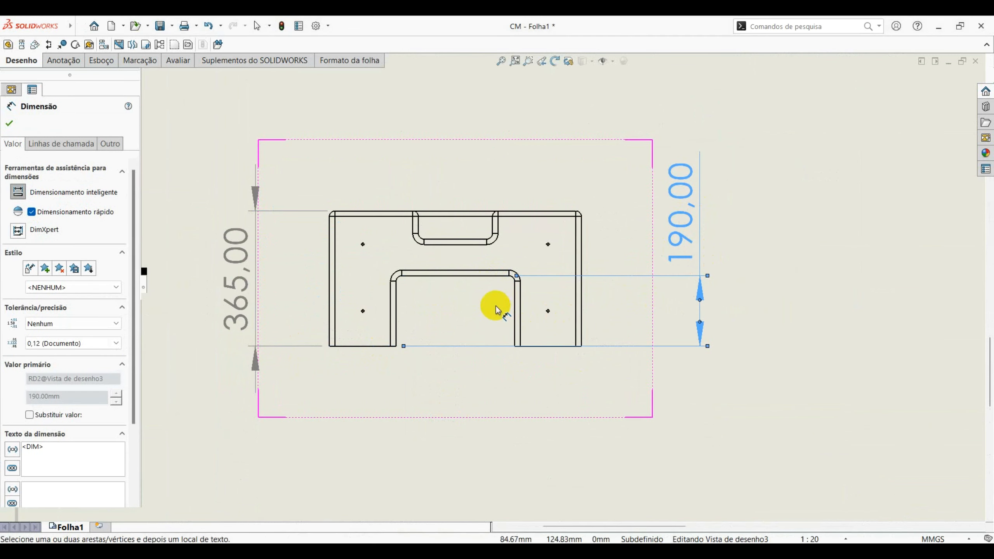
- Dimension the width of the opening between the legs' inner edges in the left view, placing the dimension below the view
click(516, 314)
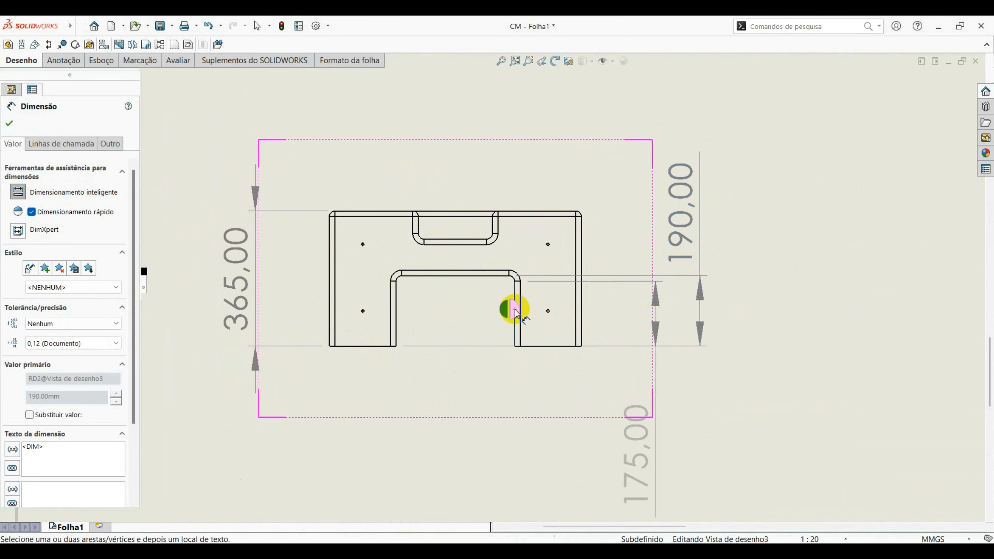
click(397, 320)
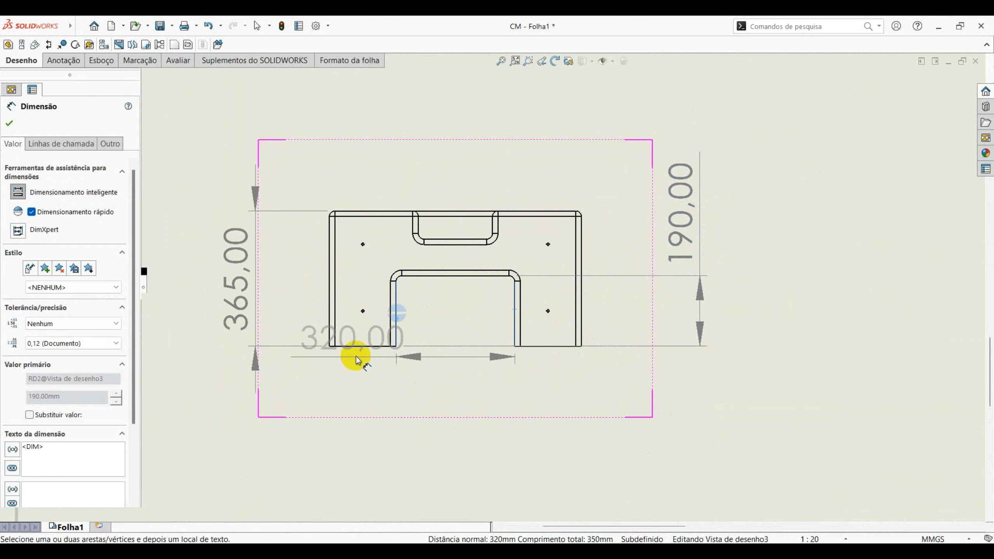
click(390, 319)
drag(610, 404, 447, 417)
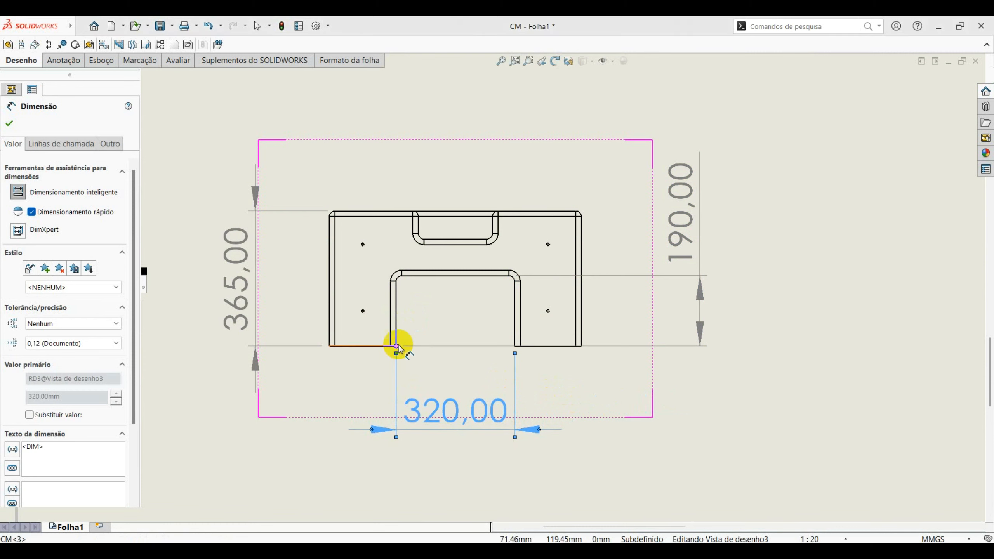
- Dimension the left leg's width below the left view and flip the opening-width dimension's arrows to the inside
click(399, 327)
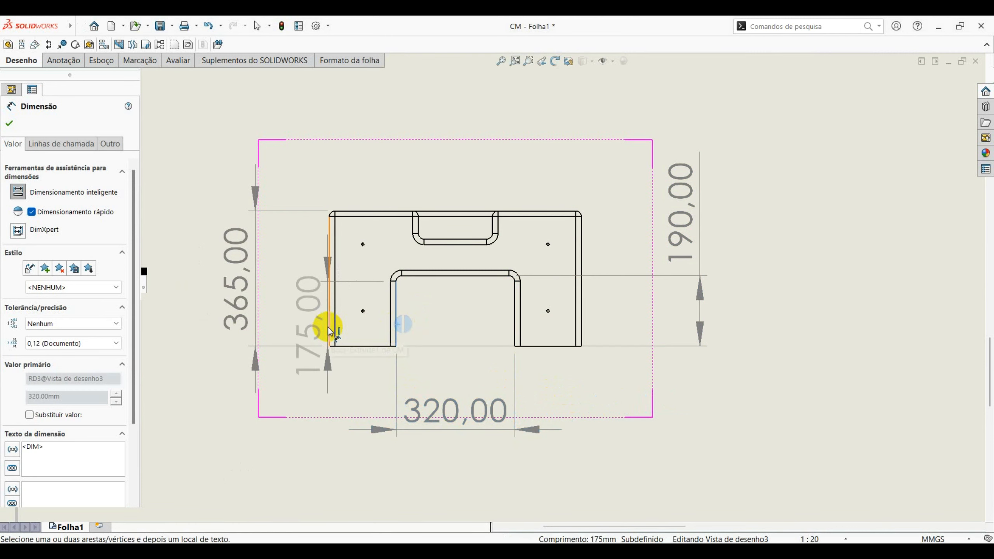
click(328, 330)
drag(234, 439, 278, 461)
click(288, 455)
click(782, 480)
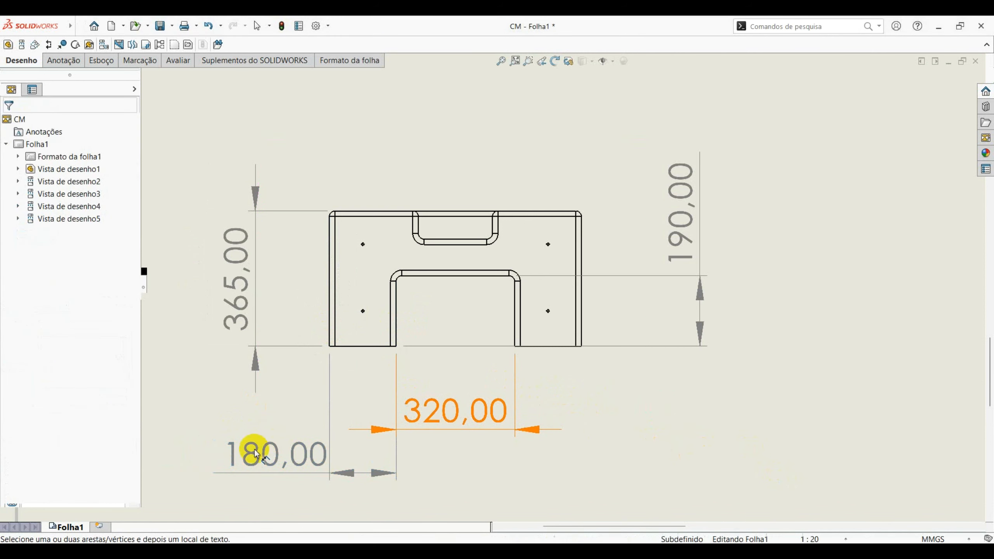
click(252, 456)
click(530, 430)
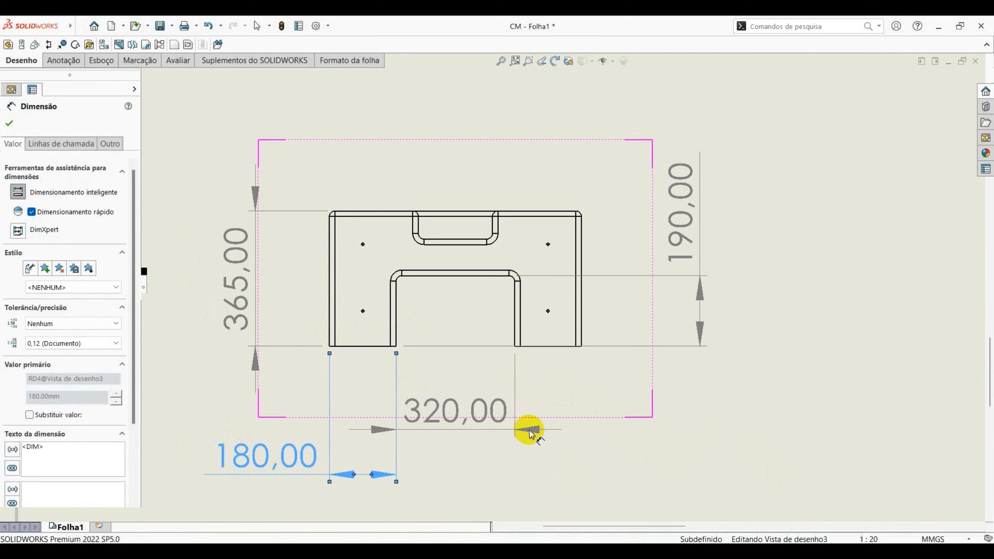
click(536, 454)
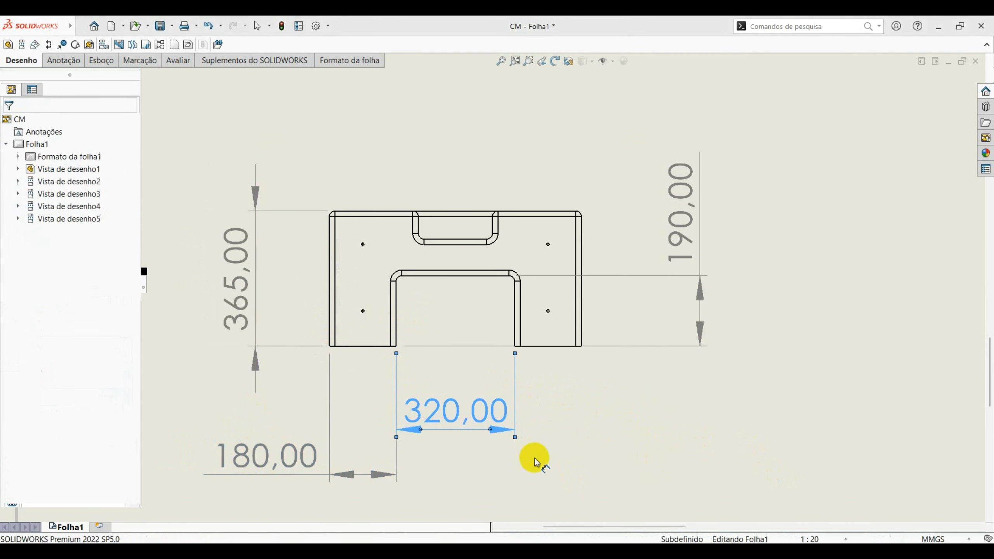
- Dimension the depth of the upper notch in the left view from the frame's top edge, placing the dimension above the view
scroll(619, 444, down, 1)
scroll(620, 435, up, 1)
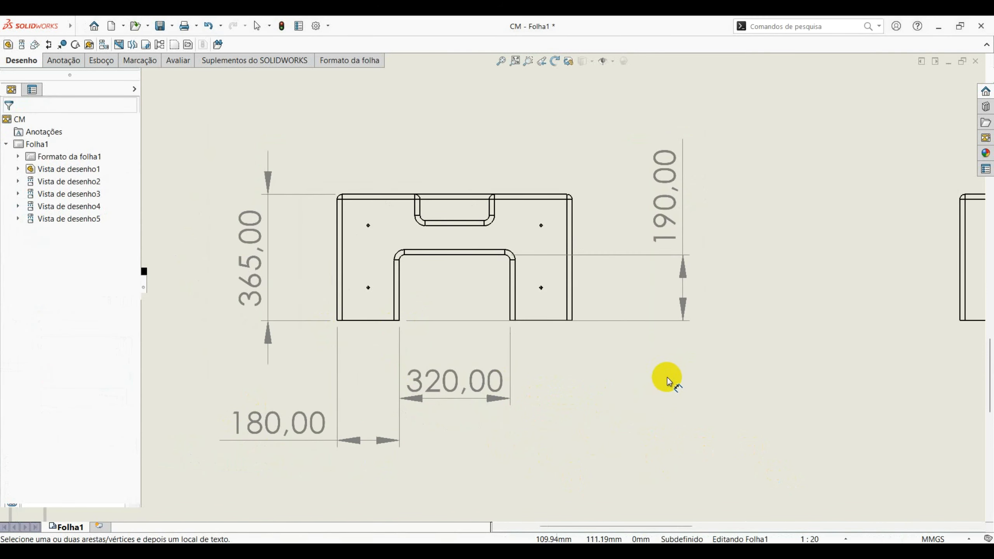
middle_drag(668, 378, 519, 406)
scroll(519, 406, down, 3)
scroll(549, 375, up, 5)
scroll(550, 375, up, 3)
scroll(642, 295, down, 2)
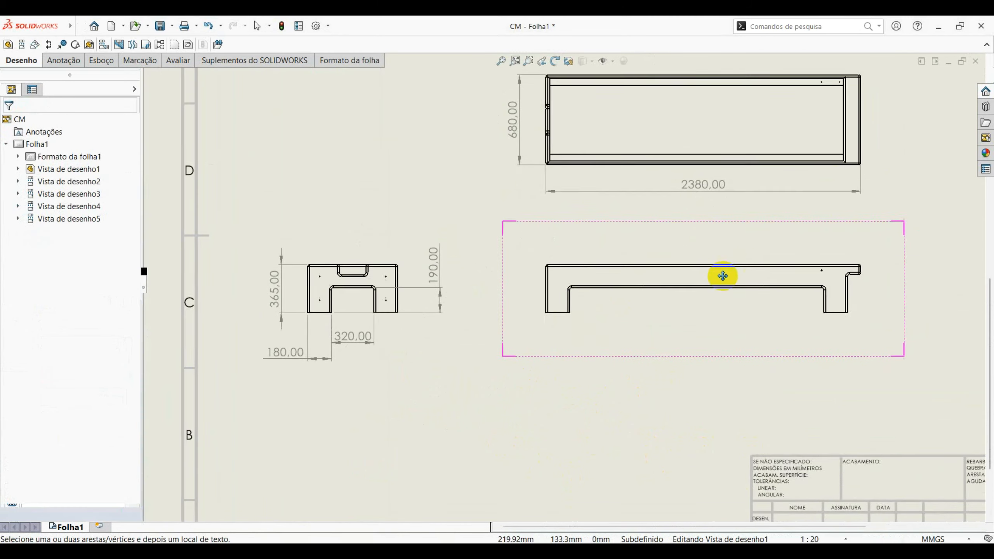
middle_drag(722, 275, 454, 291)
middle_drag(364, 331, 637, 352)
scroll(352, 314, up, 5)
scroll(505, 292, down, 10)
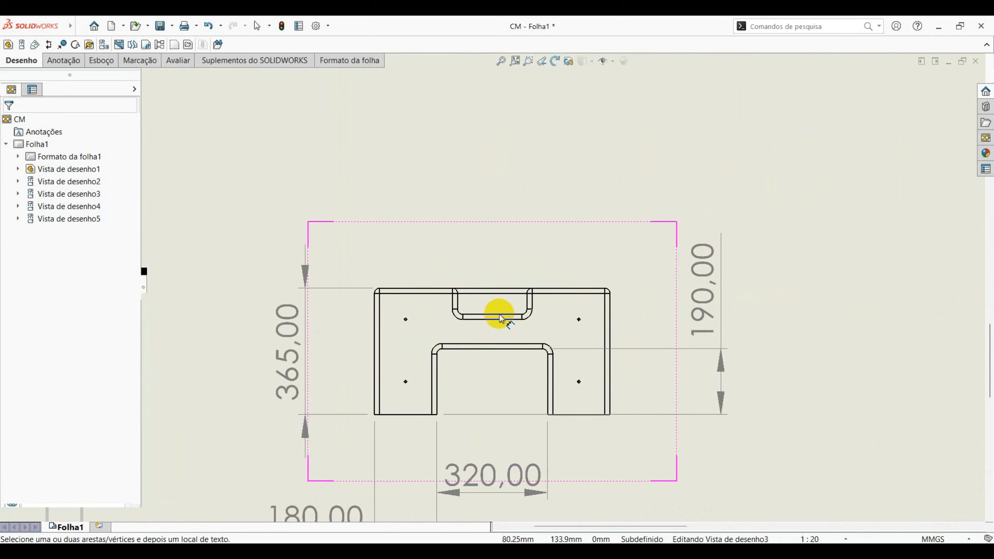
click(499, 320)
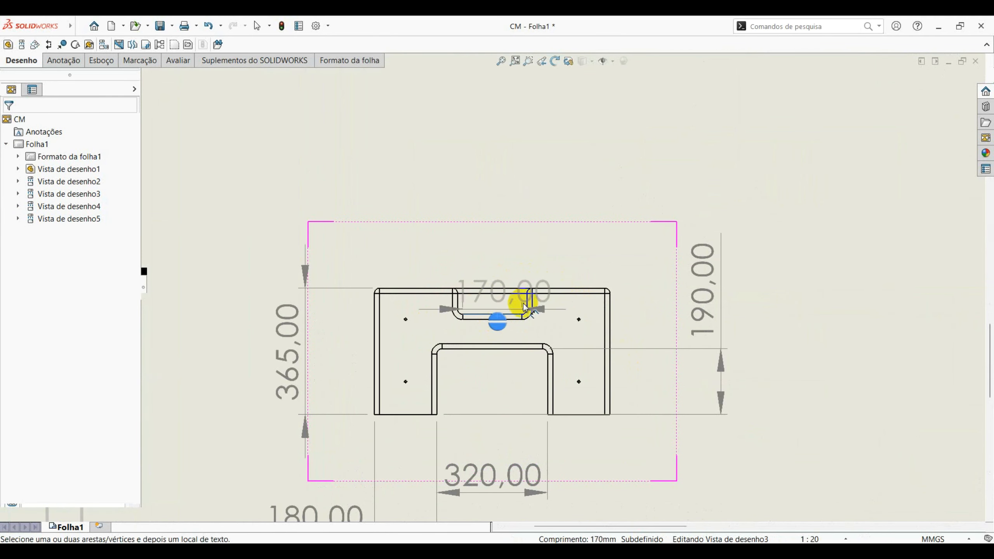
click(553, 289)
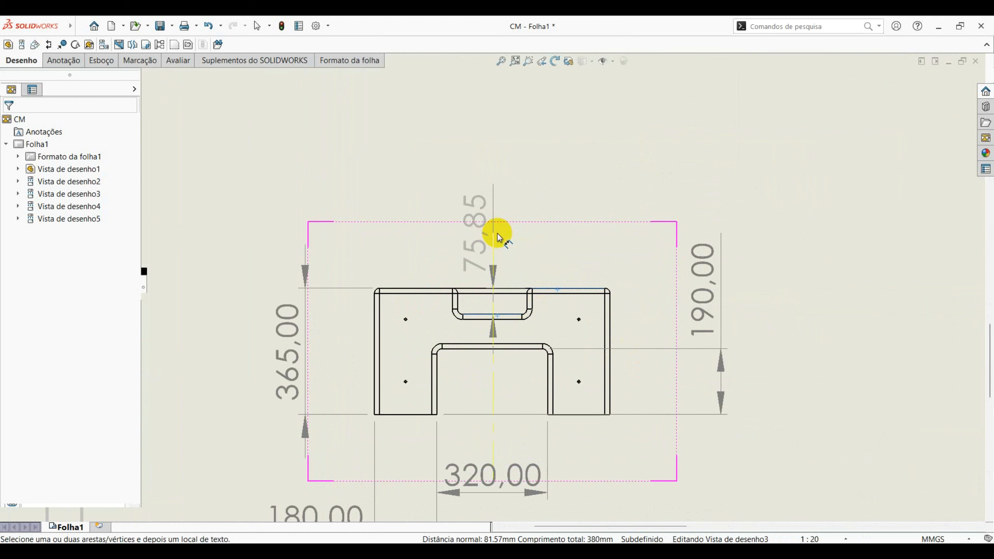
click(498, 235)
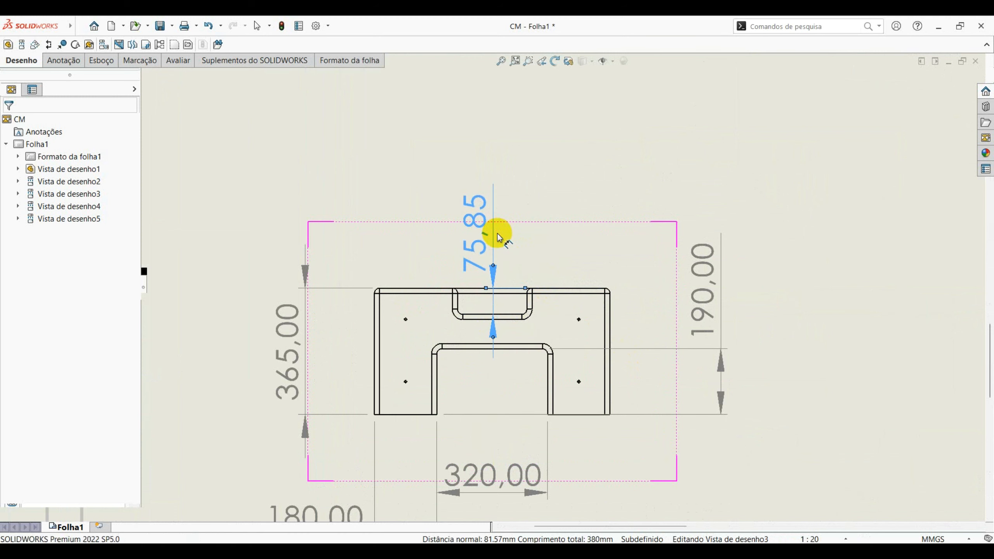
- Dimension the width of the upper notch in the left view between its inner side edges, placing the dimension above the view
scroll(548, 280, up, 2)
scroll(535, 293, down, 6)
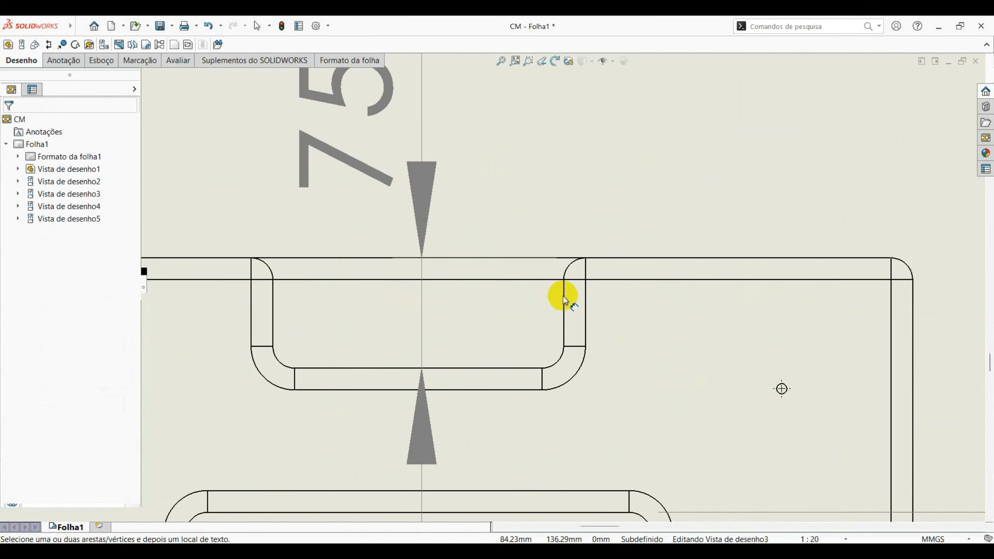
click(565, 298)
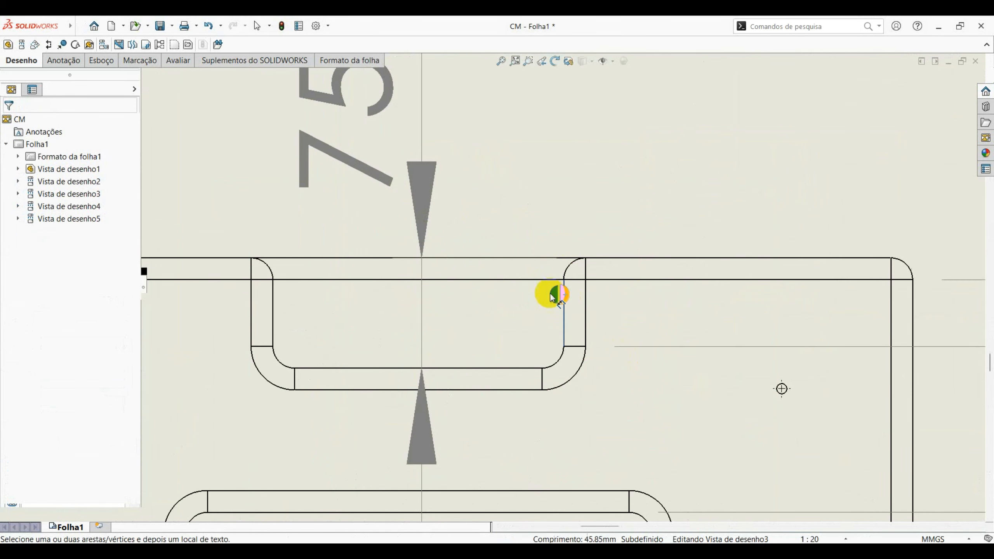
click(272, 297)
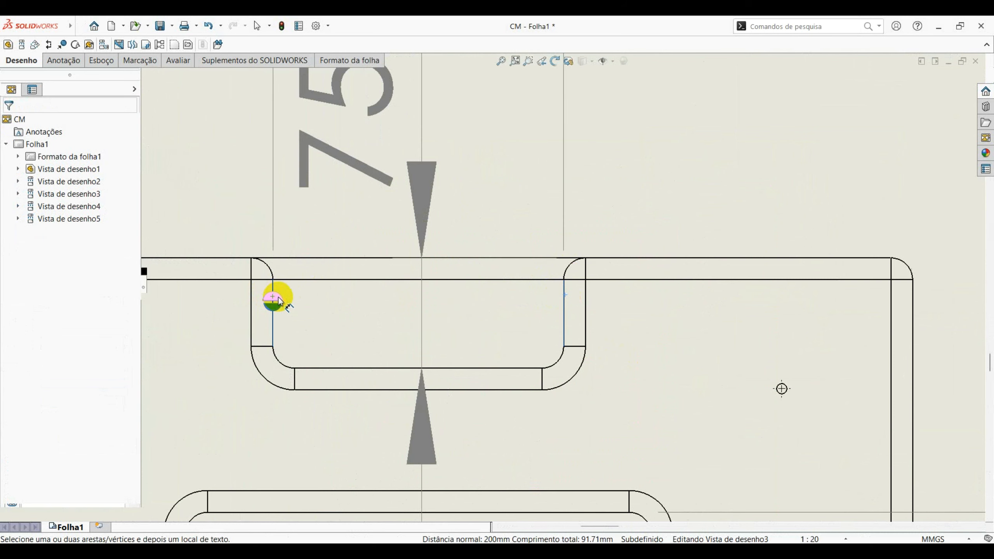
scroll(418, 298, up, 4)
scroll(552, 218, up, 1)
middle_drag(562, 220, 473, 334)
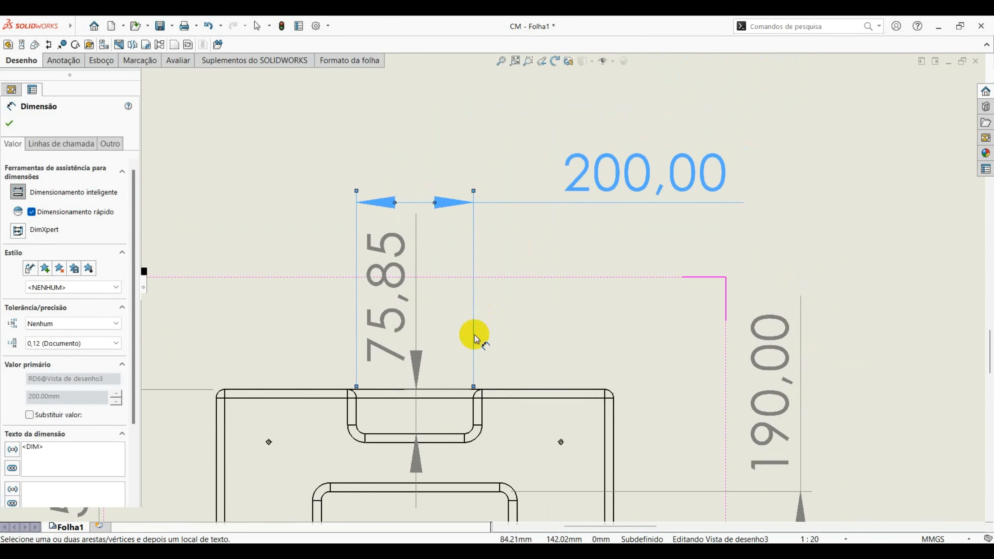
- Move the notch-depth dimension to the left of the left view and the overall height dimension farther outward
scroll(524, 309, down, 2)
scroll(486, 335, up, 3)
middle_drag(488, 331, 640, 273)
scroll(638, 279, down, 1)
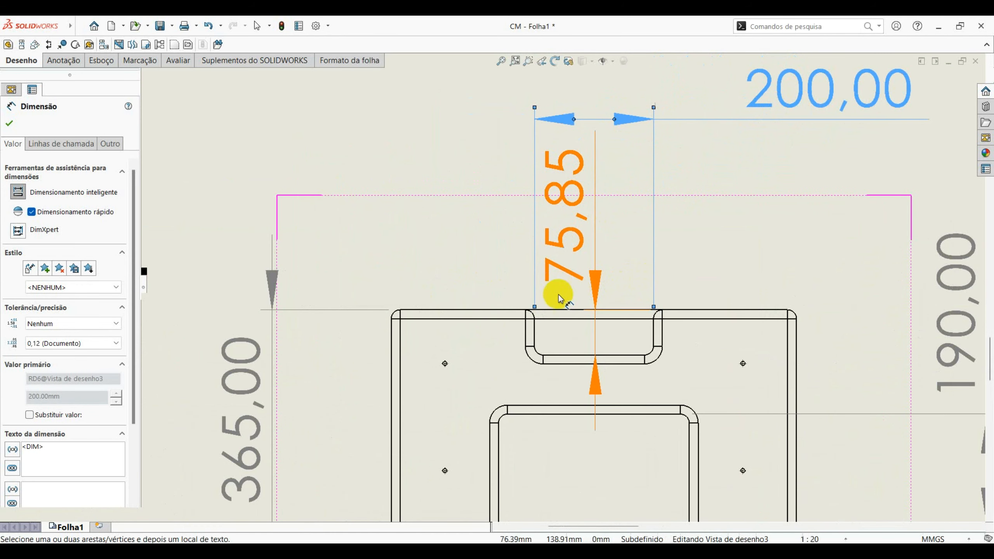
scroll(563, 290, up, 3)
drag(566, 255, 415, 250)
drag(381, 348, 330, 366)
click(329, 350)
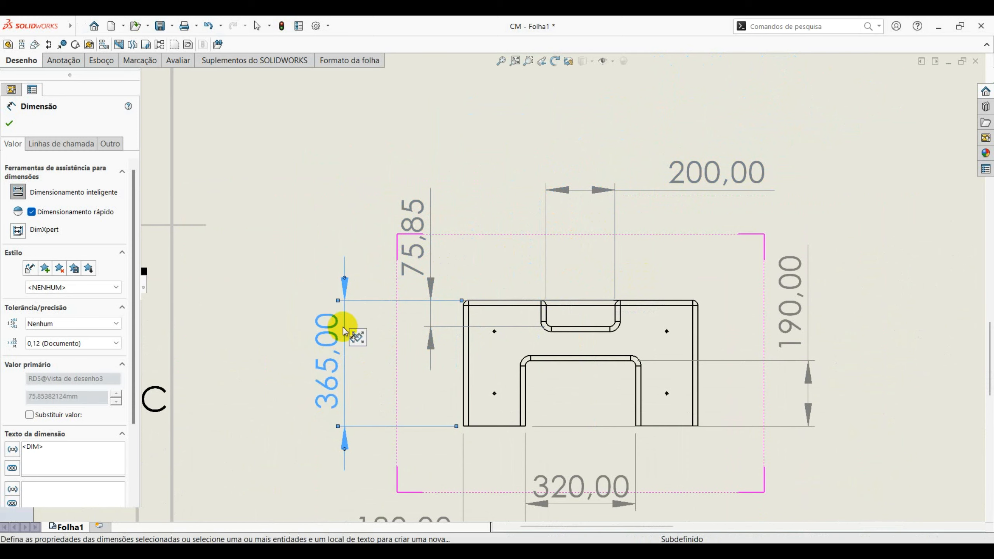
- Centre the notch-width dimension text above the notch in the left view
scroll(455, 249, down, 3)
scroll(573, 271, up, 2)
scroll(463, 296, up, 3)
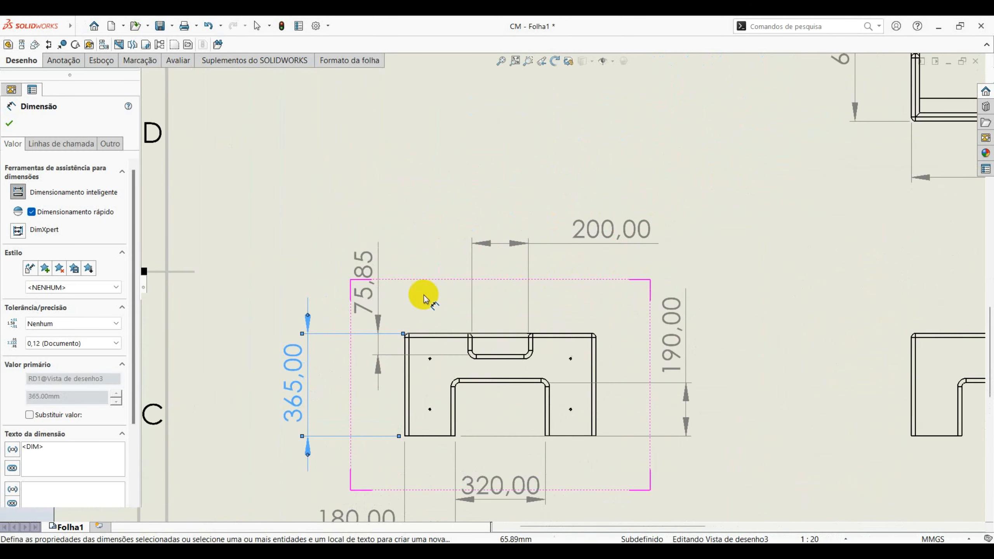
click(339, 292)
drag(718, 204, 565, 242)
click(710, 188)
- Dimension the left leg's width in the front view between its outer and inner edges, placing the dimension below the leg
scroll(712, 194, up, 1)
scroll(713, 194, up, 2)
scroll(693, 244, down, 4)
middle_drag(623, 345, 623, 185)
scroll(603, 313, down, 2)
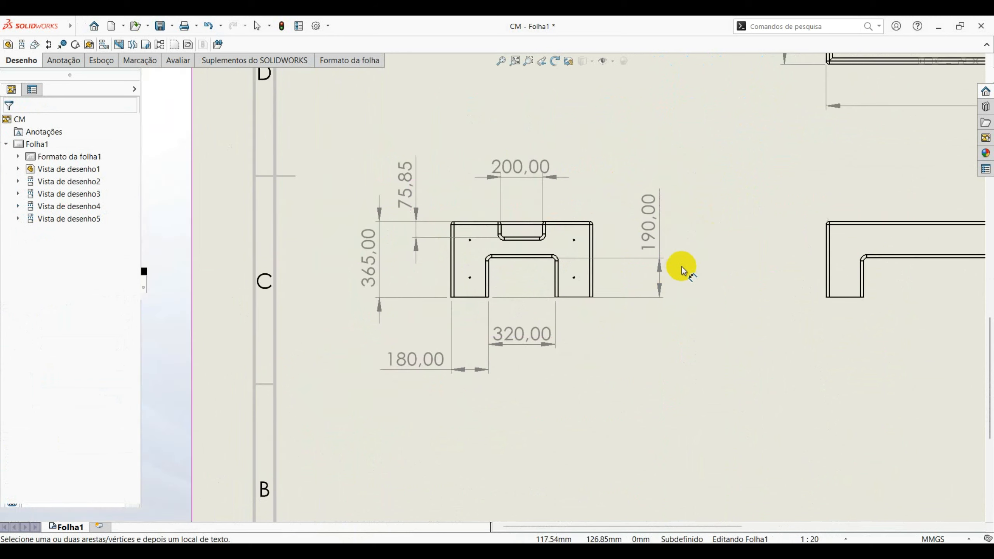
scroll(685, 268, up, 1)
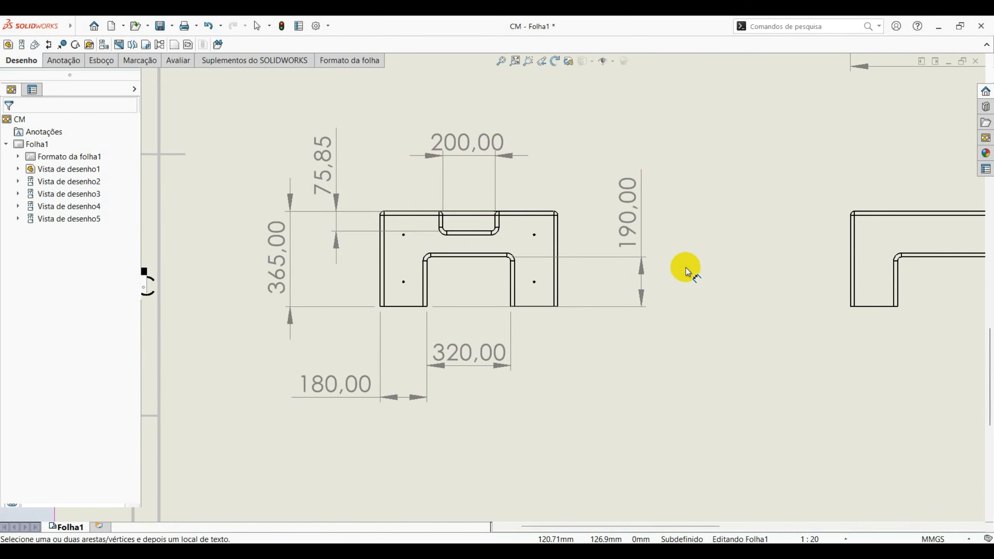
middle_drag(686, 270, 386, 341)
scroll(466, 302, up, 1)
scroll(470, 301, down, 2)
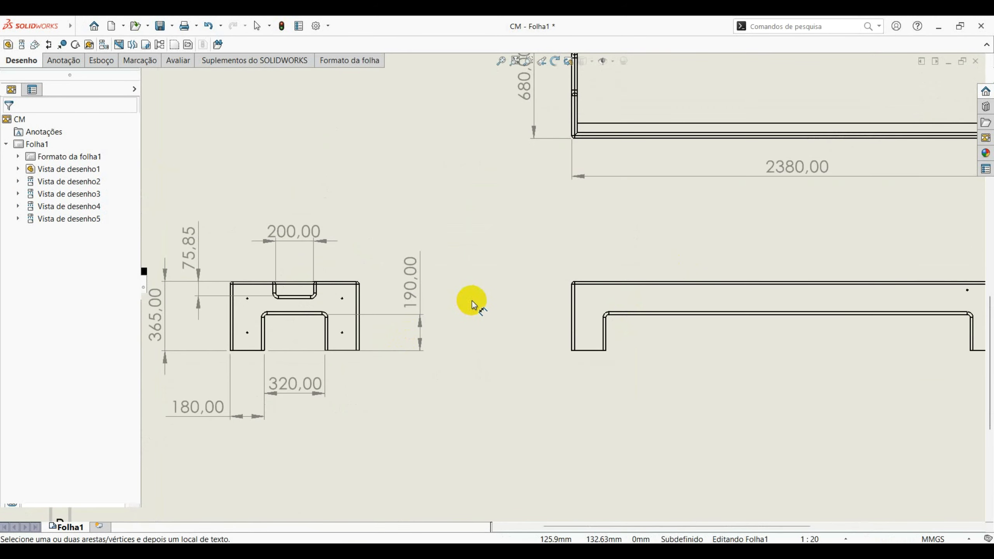
scroll(541, 329, up, 4)
click(563, 300)
click(471, 301)
click(471, 303)
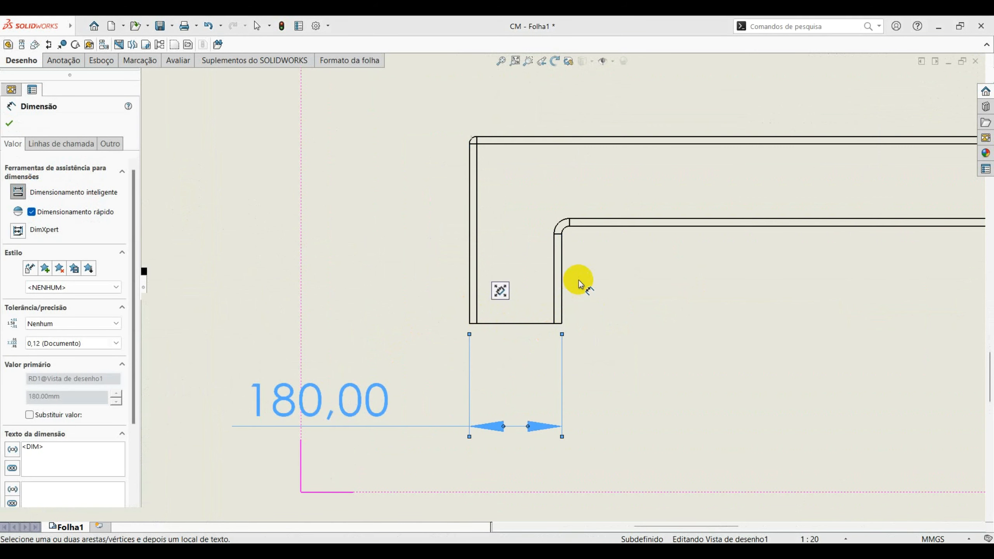
- Dimension the distance between the outer edges of the two legs in the front view, placing the dimension below the view
scroll(581, 297, down, 5)
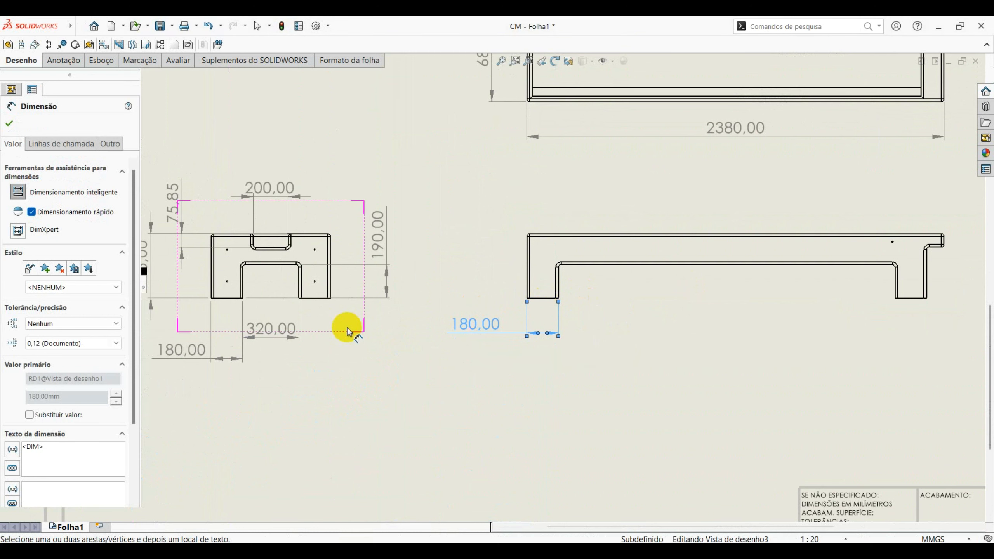
middle_drag(662, 275, 541, 275)
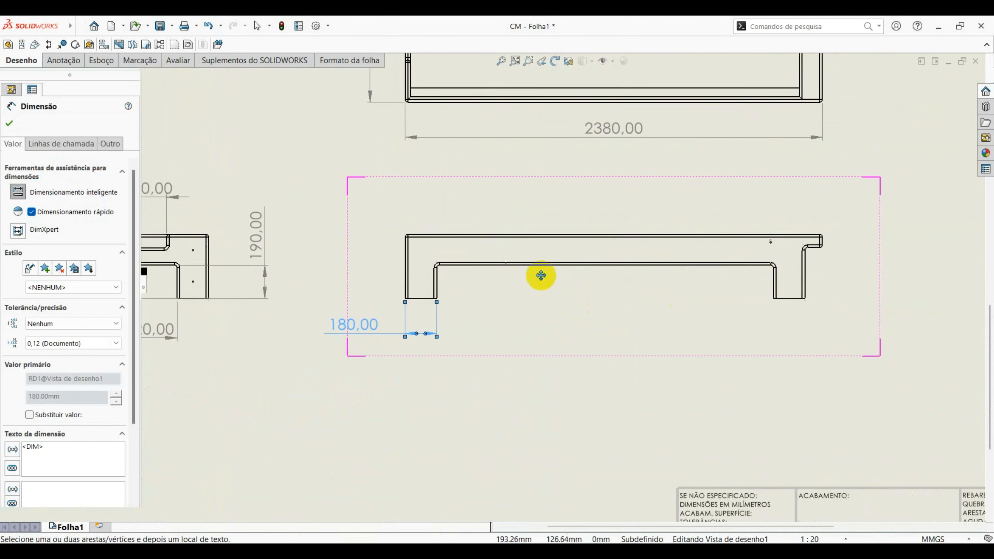
scroll(710, 262, down, 1)
scroll(610, 289, down, 1)
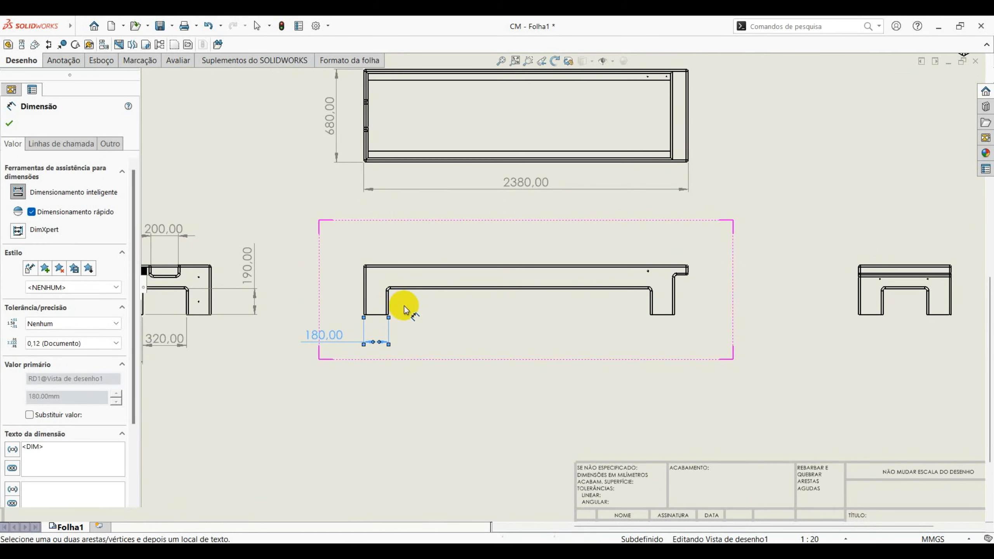
scroll(400, 314, up, 3)
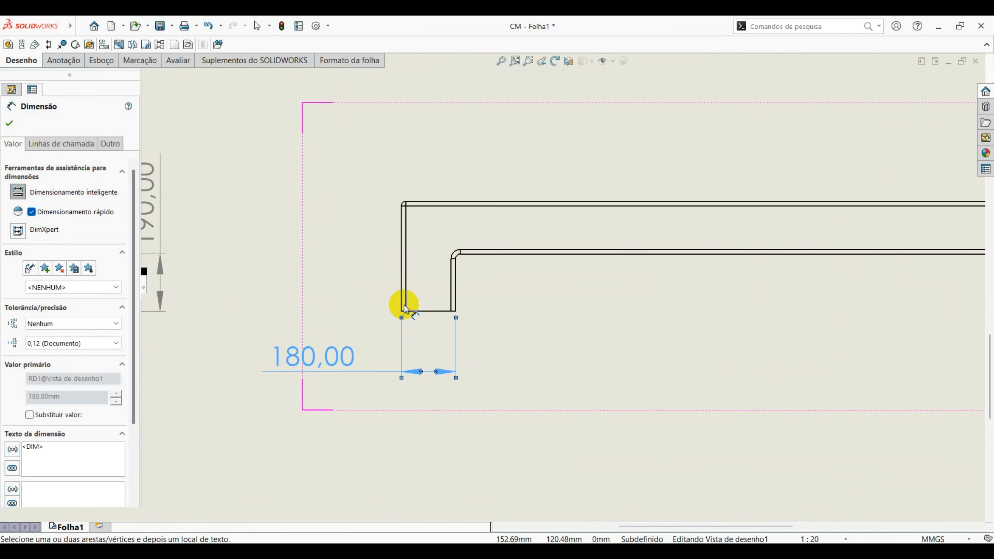
click(402, 304)
scroll(877, 290, down, 1)
middle_drag(877, 290, 448, 311)
scroll(446, 312, up, 1)
scroll(619, 305, up, 2)
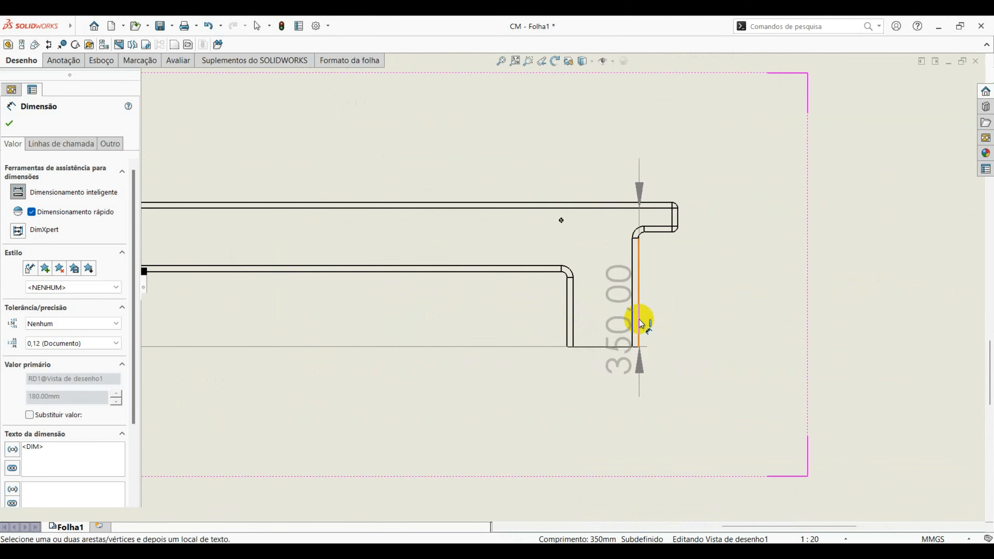
click(638, 321)
click(639, 323)
- Dimension the opening between the inner edges of the two legs in the front view, placing it above the outer leg-spacing dimension
scroll(640, 347, down, 4)
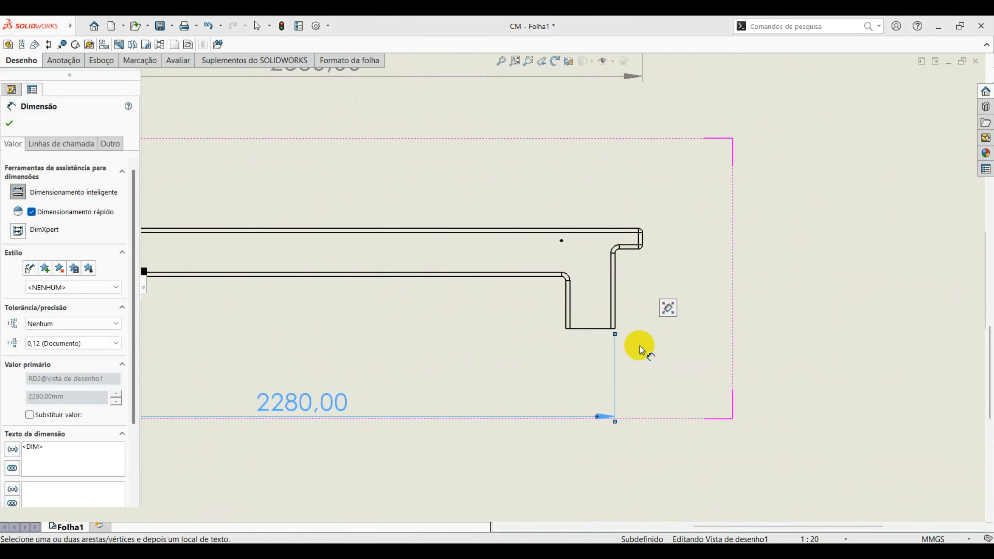
scroll(258, 323, up, 4)
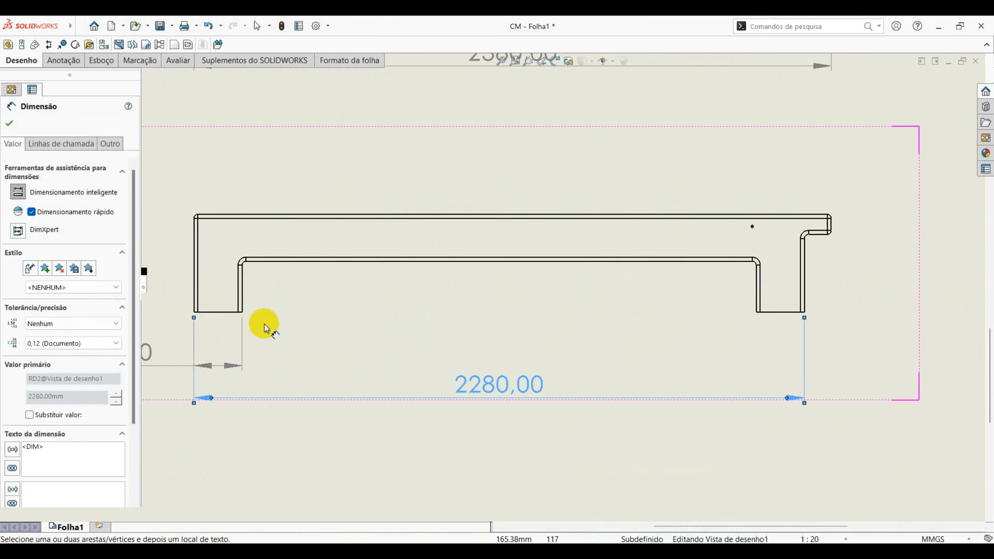
click(282, 292)
middle_drag(789, 279, 499, 294)
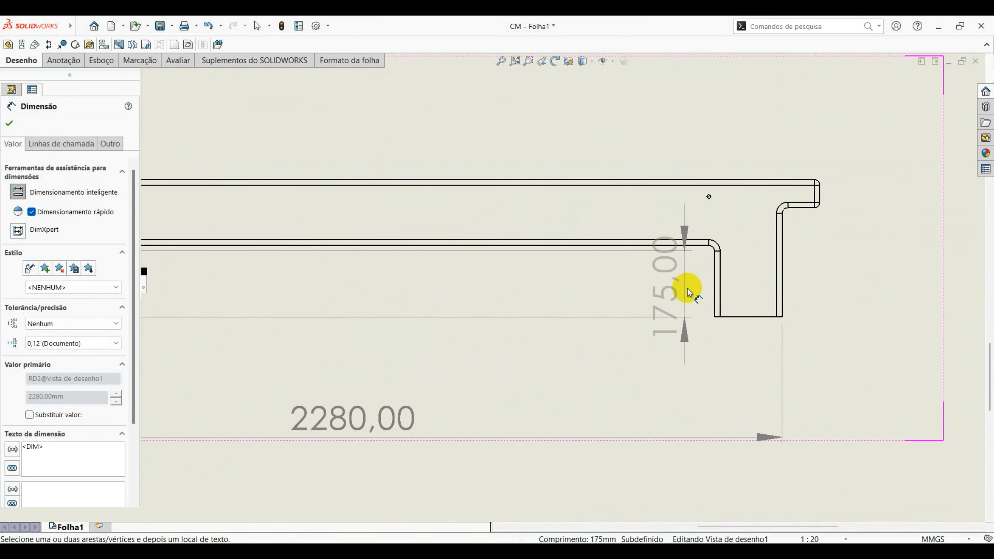
click(714, 289)
click(714, 289)
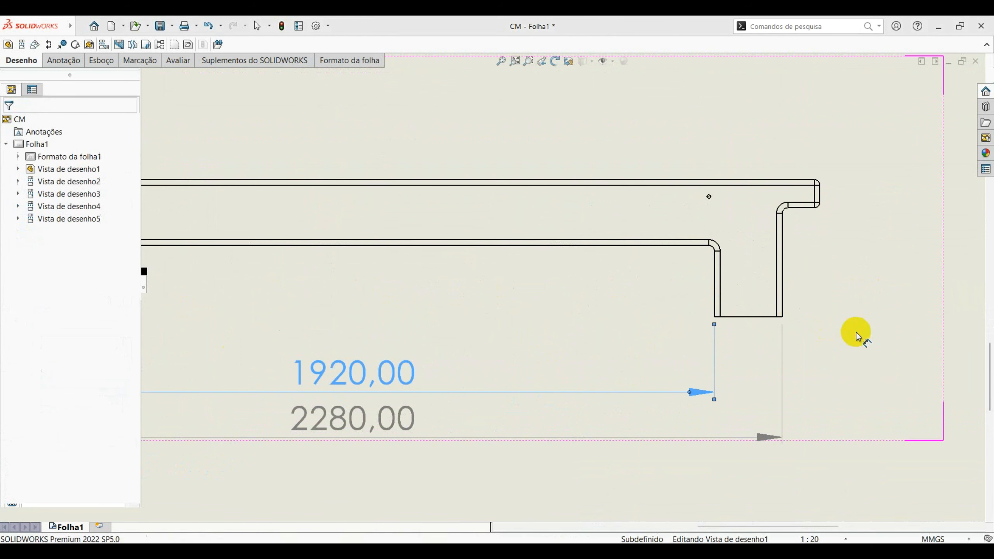
- Dimension the height from the right leg's bottom edge to the overhang's underside in the front view, placing the dimension right of the view
scroll(718, 332, down, 3)
scroll(717, 333, down, 3)
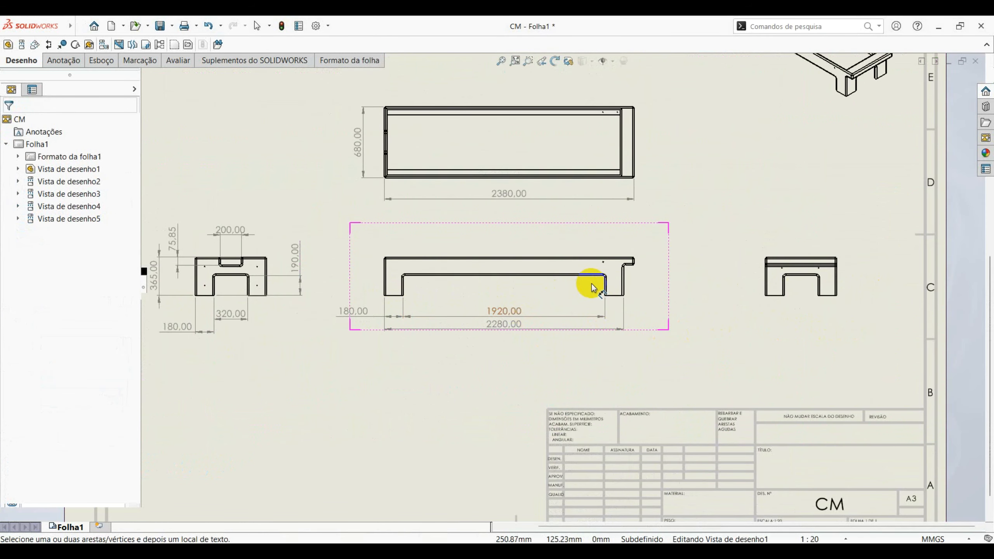
scroll(508, 297, down, 3)
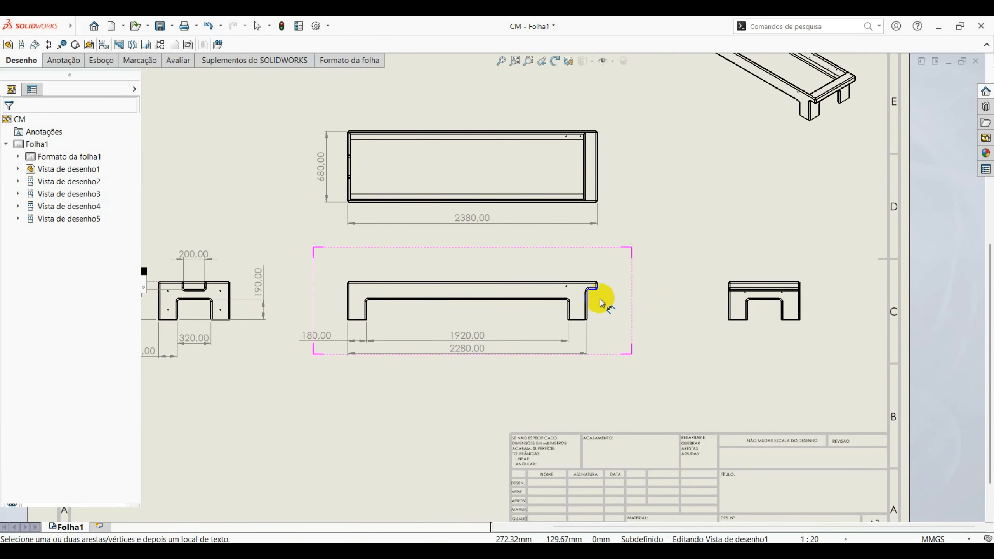
scroll(593, 299, up, 5)
click(567, 256)
click(518, 380)
click(519, 381)
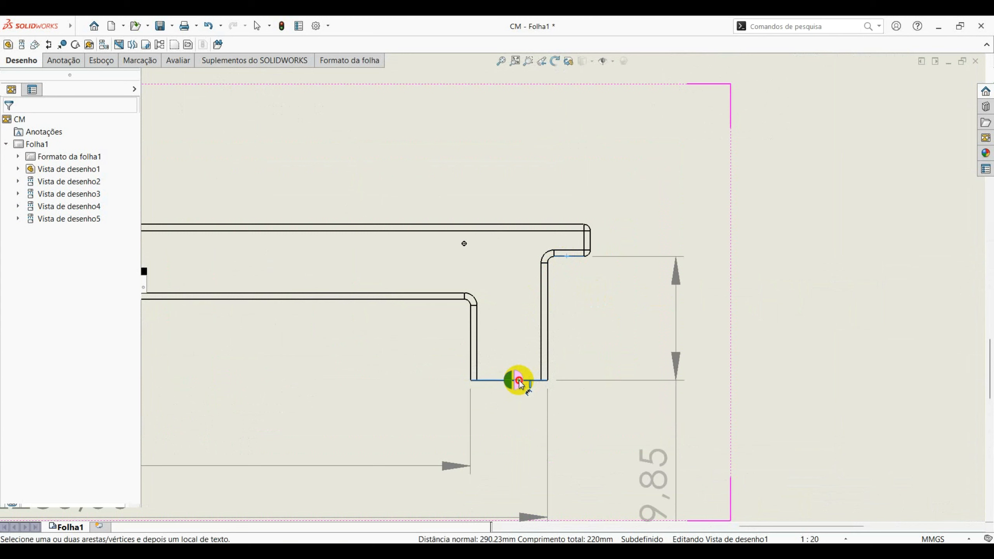
- Dimension the overhang's thickness between its underside and the top edge in the front view, in line with the height dimension below it
click(571, 263)
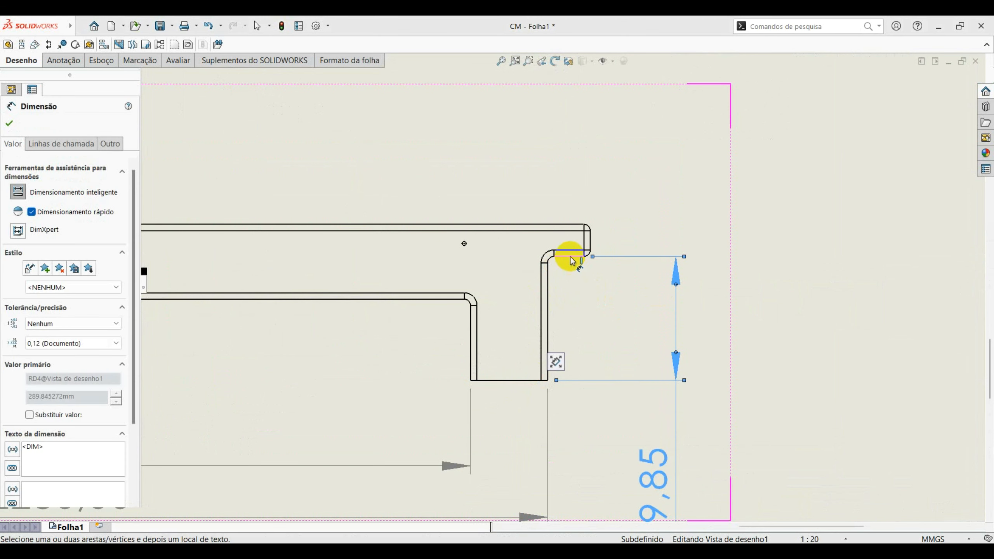
click(570, 251)
click(574, 230)
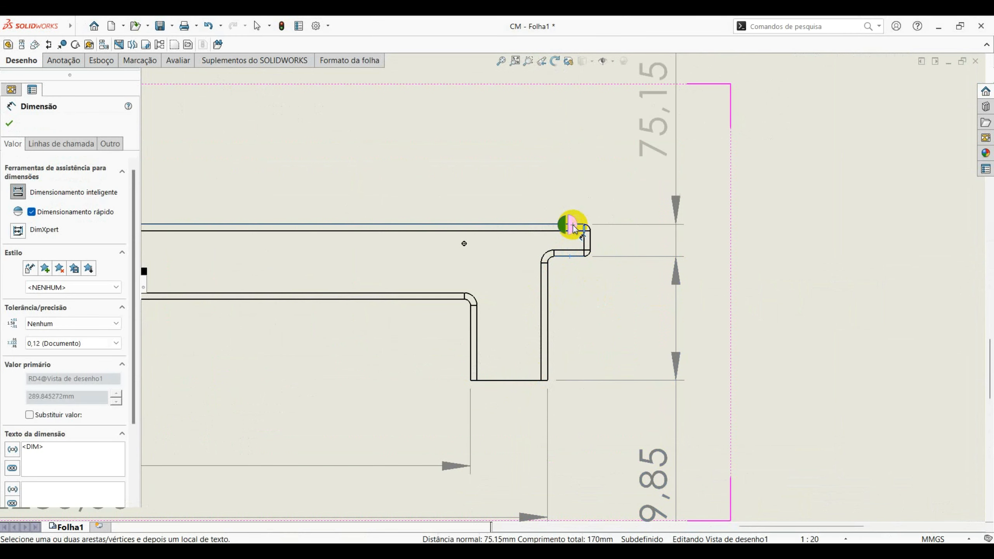
click(661, 256)
click(795, 288)
- Delete the projected end view to the right of the front view
scroll(795, 292, up, 6)
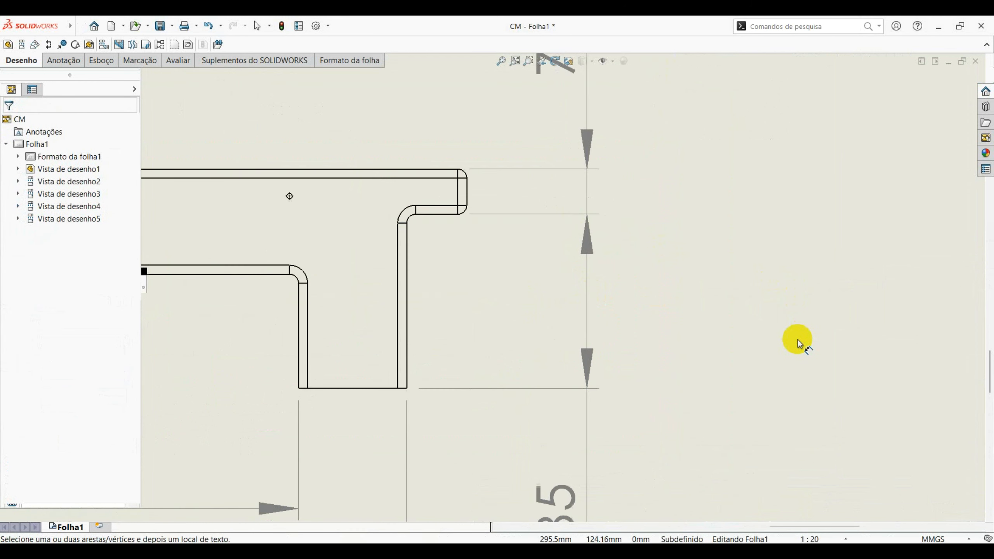
middle_drag(513, 345, 556, 384)
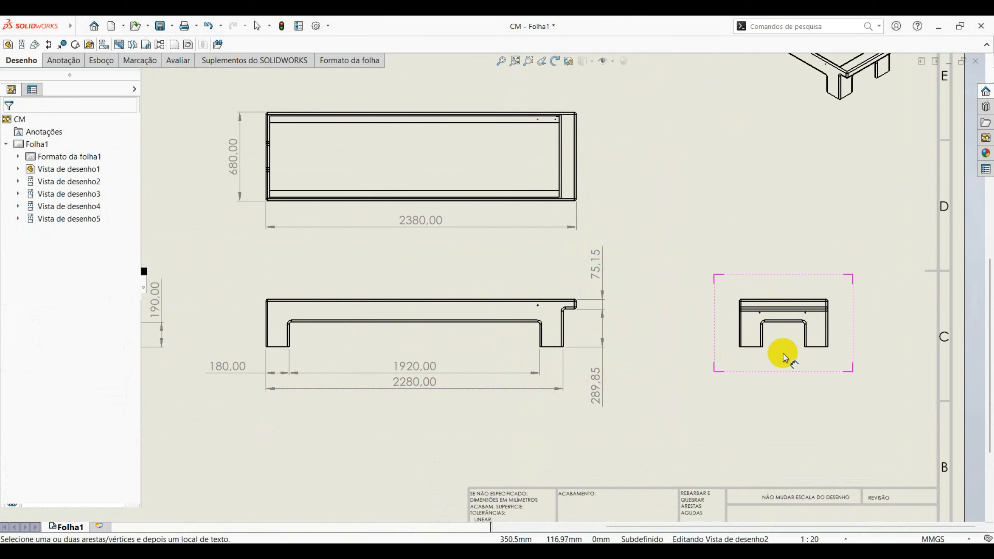
click(770, 362)
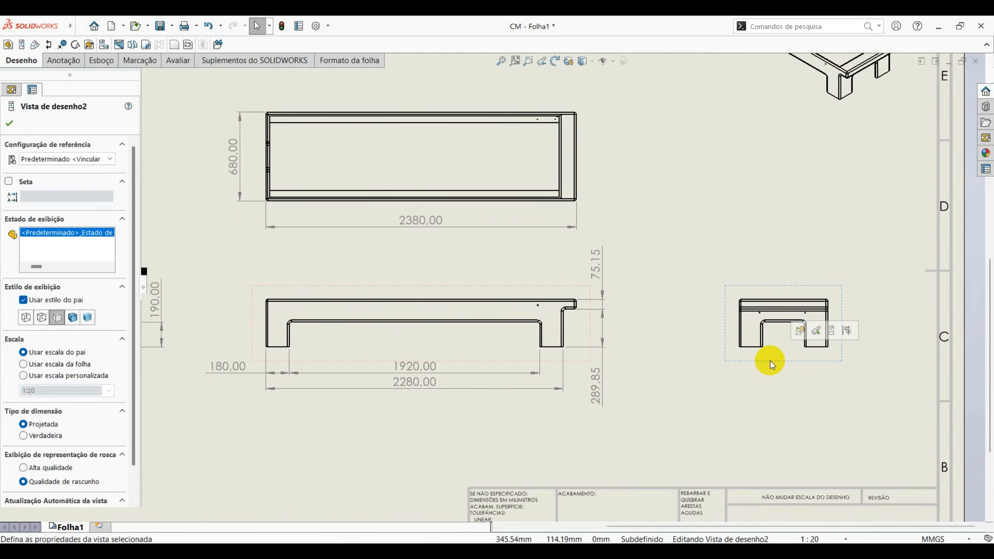
key(Delete)
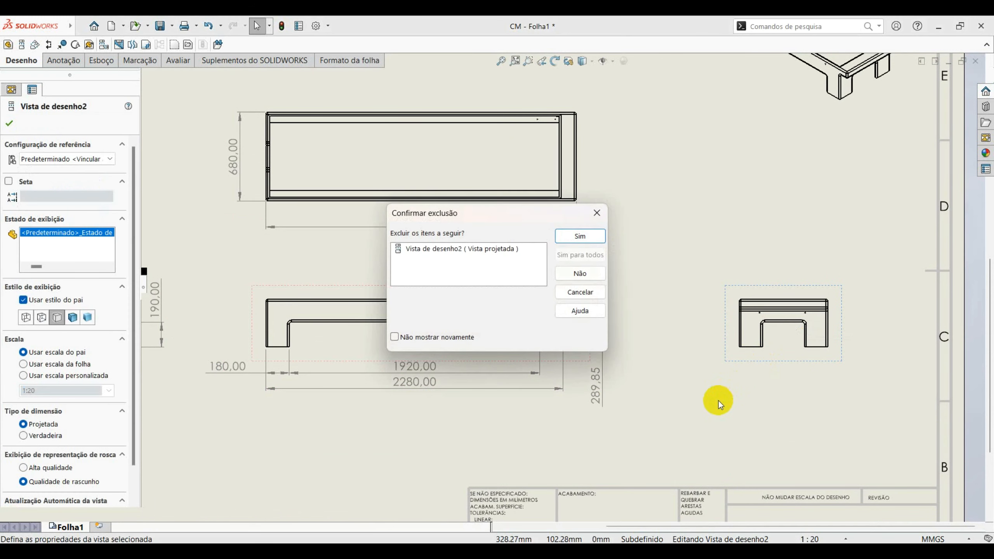
click(580, 238)
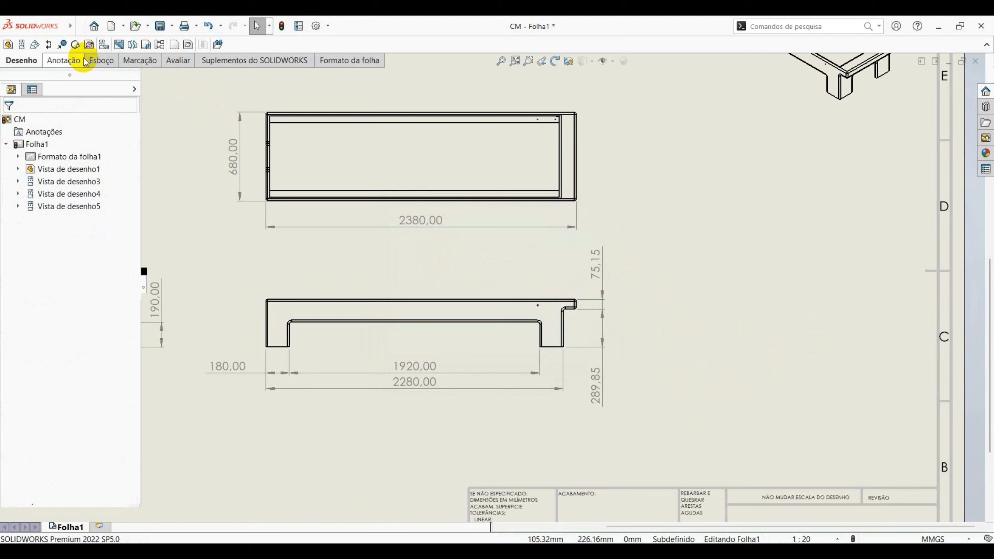
- Create section view A-A with a vertical cutting line left of the front view's right leg, placing the section right of the front view
click(49, 44)
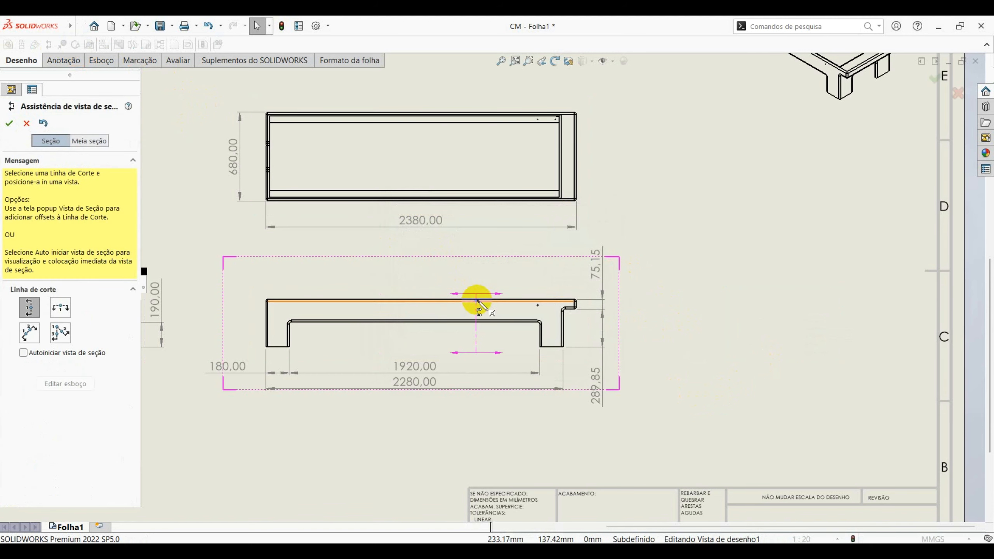
click(496, 294)
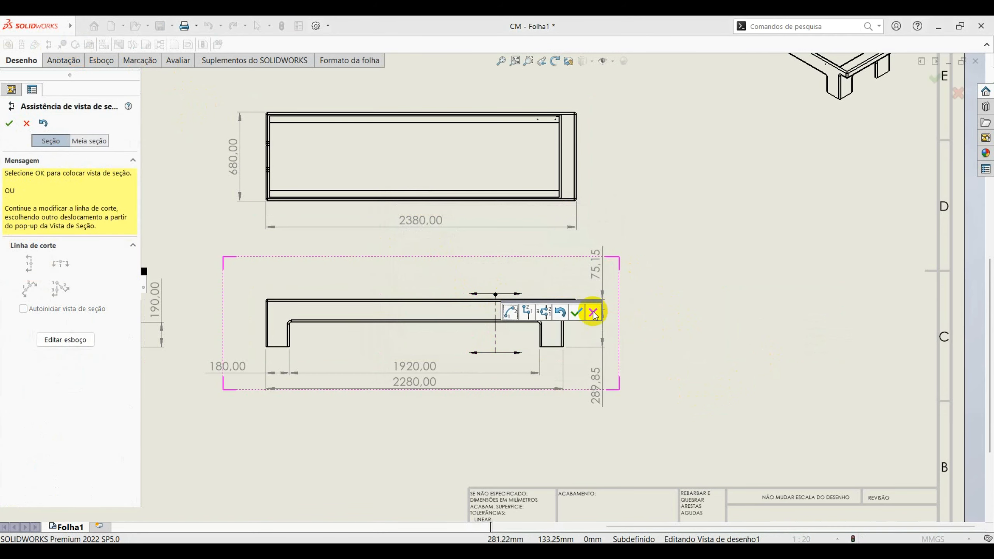
click(577, 312)
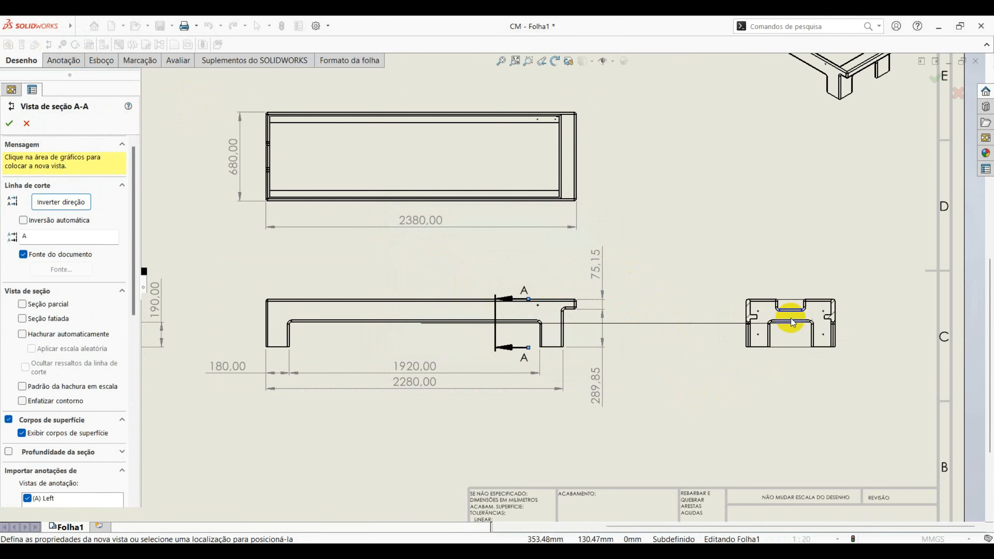
click(791, 318)
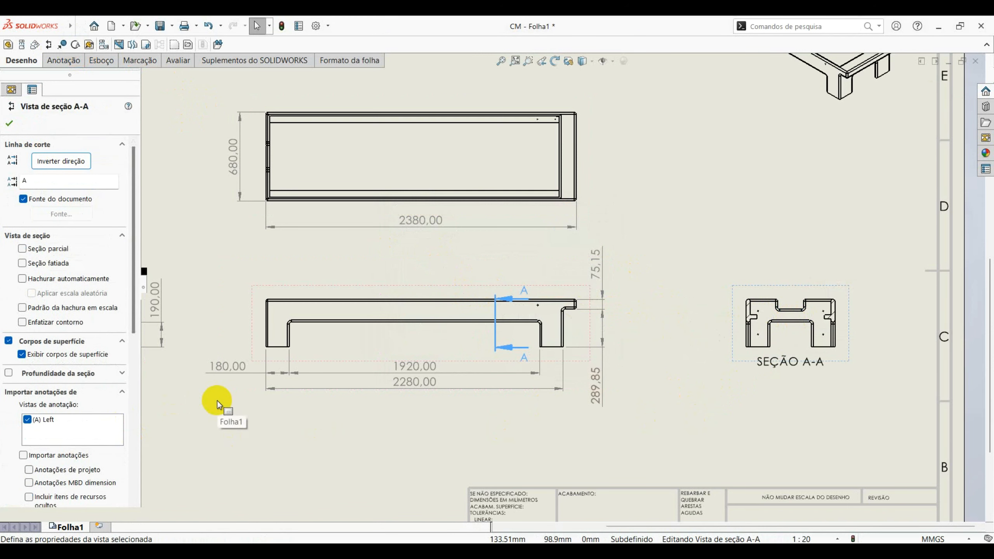
click(474, 465)
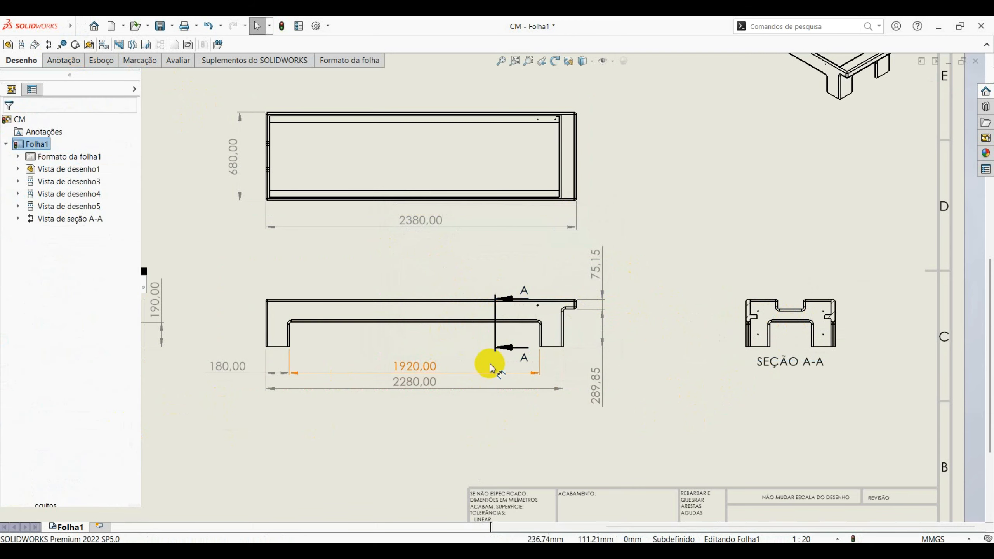
- Try to pull the upper end and upper arrow of cutting line A-A above the front view's top edge
scroll(508, 350, up, 2)
scroll(521, 314, down, 5)
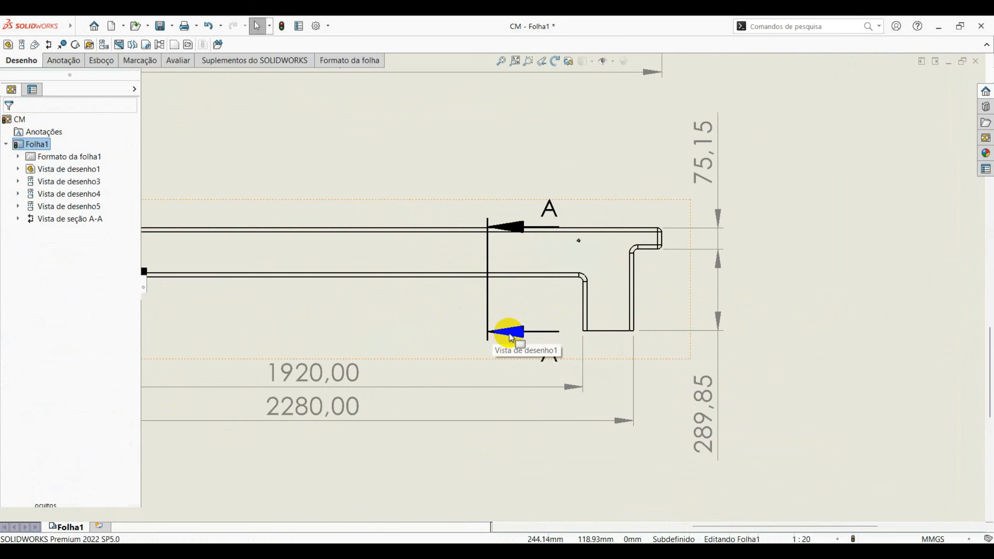
click(496, 350)
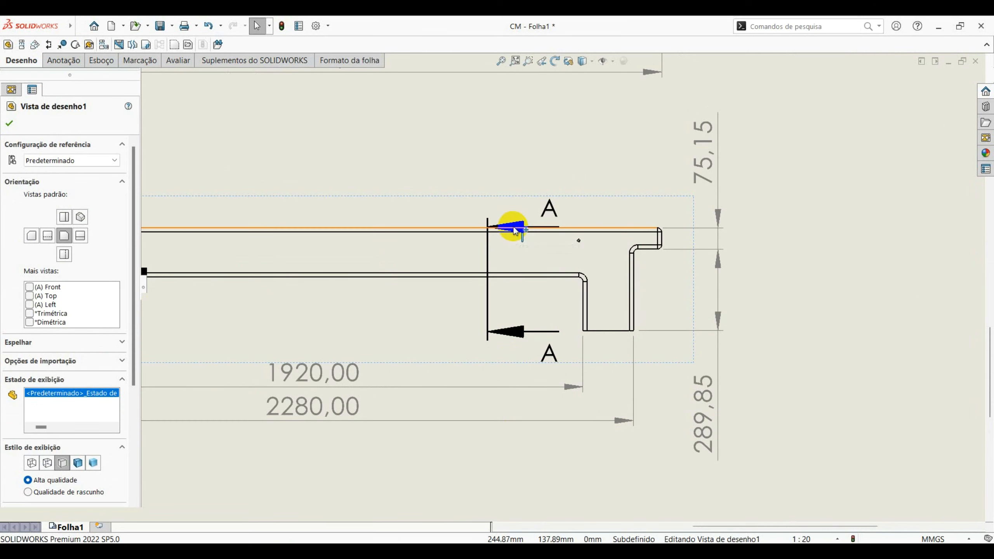
click(487, 221)
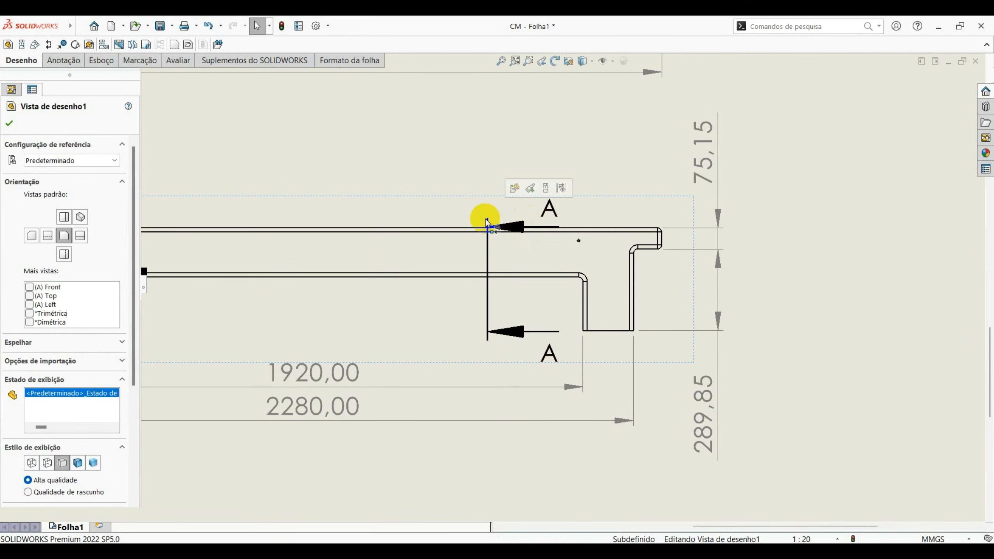
click(487, 220)
drag(488, 219, 489, 195)
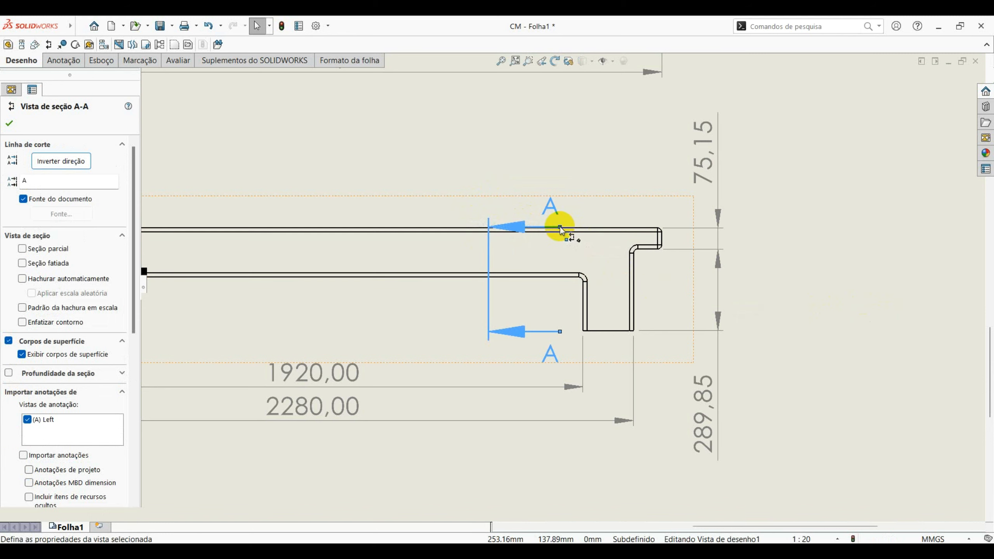
drag(560, 227, 564, 190)
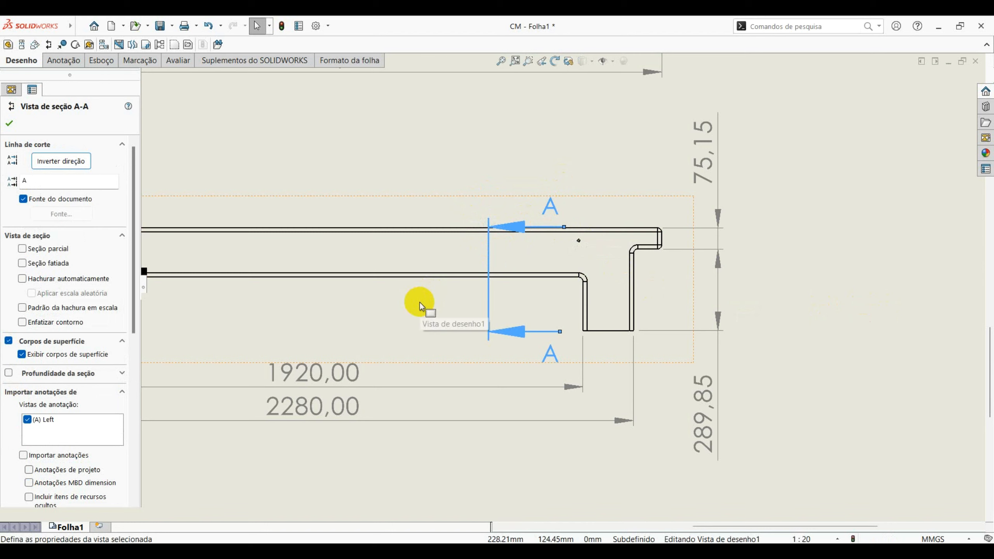
click(465, 468)
- Rebuild the drawing to update section view A-A
scroll(467, 466, down, 2)
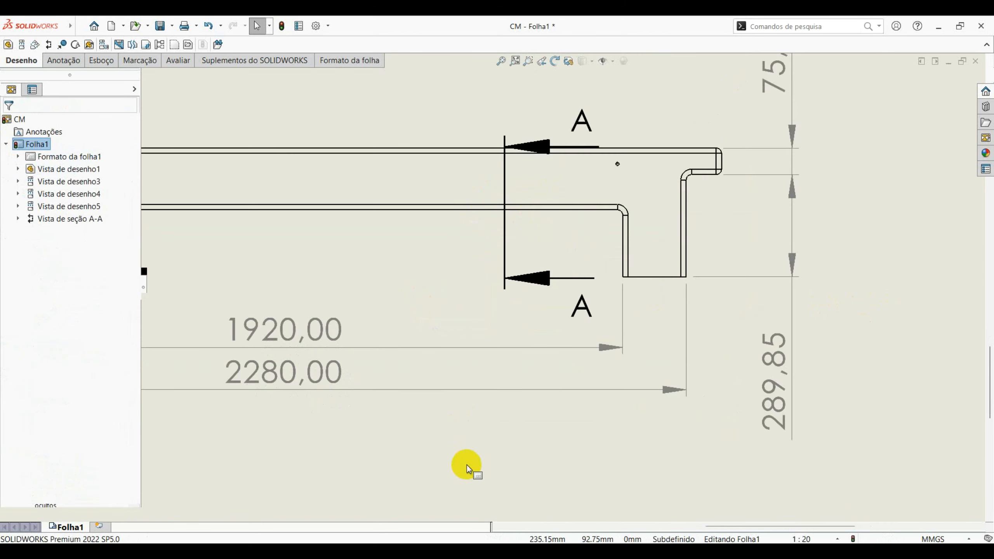
scroll(467, 465, up, 6)
middle_drag(699, 309, 508, 366)
drag(603, 292, 550, 295)
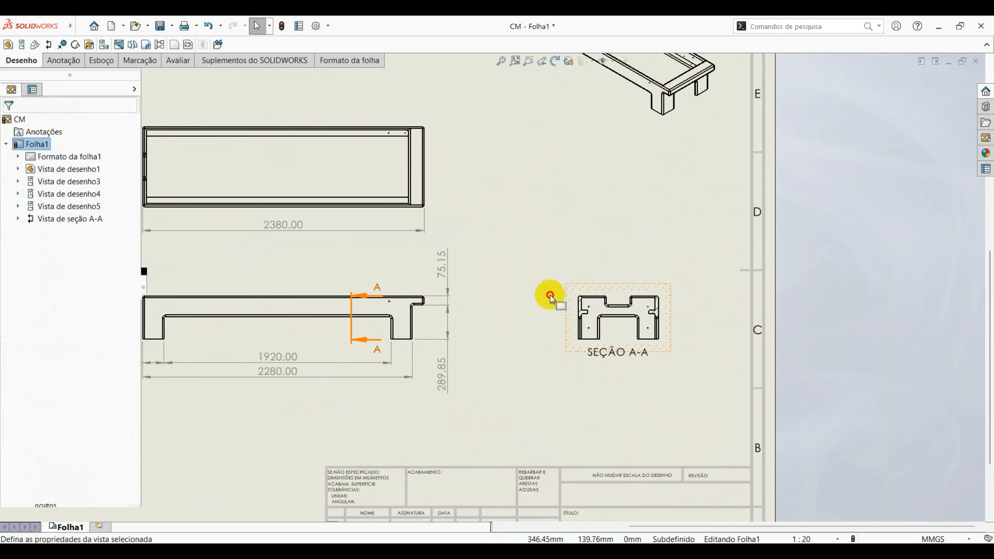
click(525, 399)
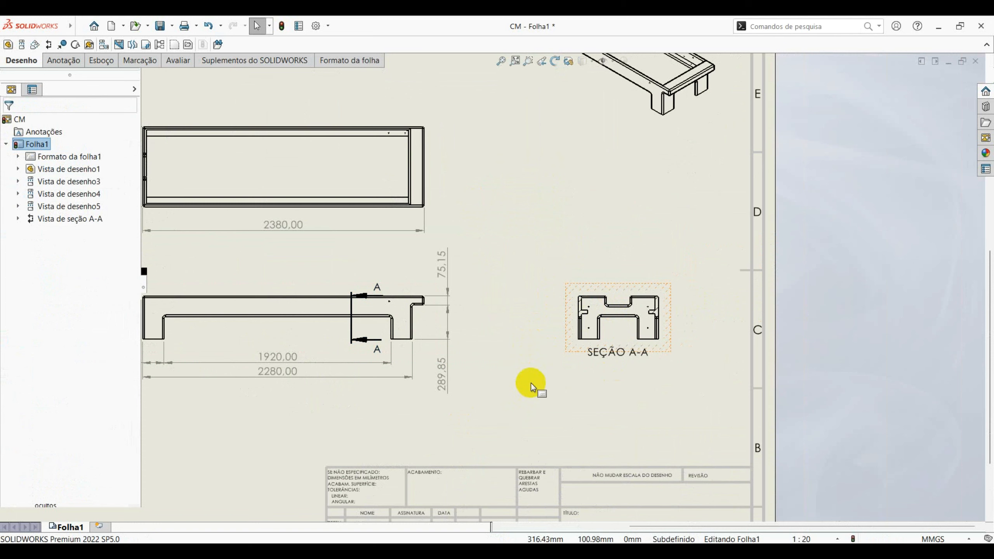
key(f)
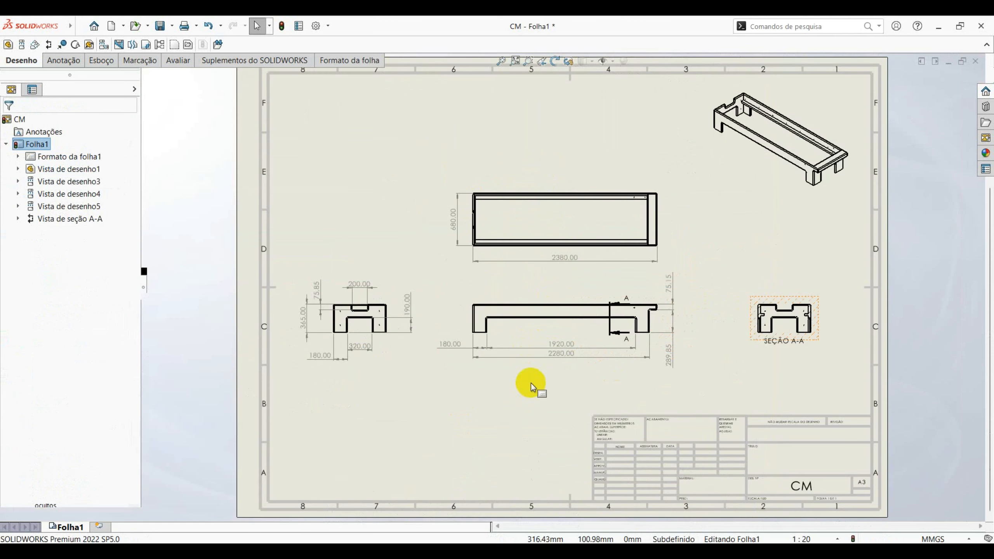
click(283, 27)
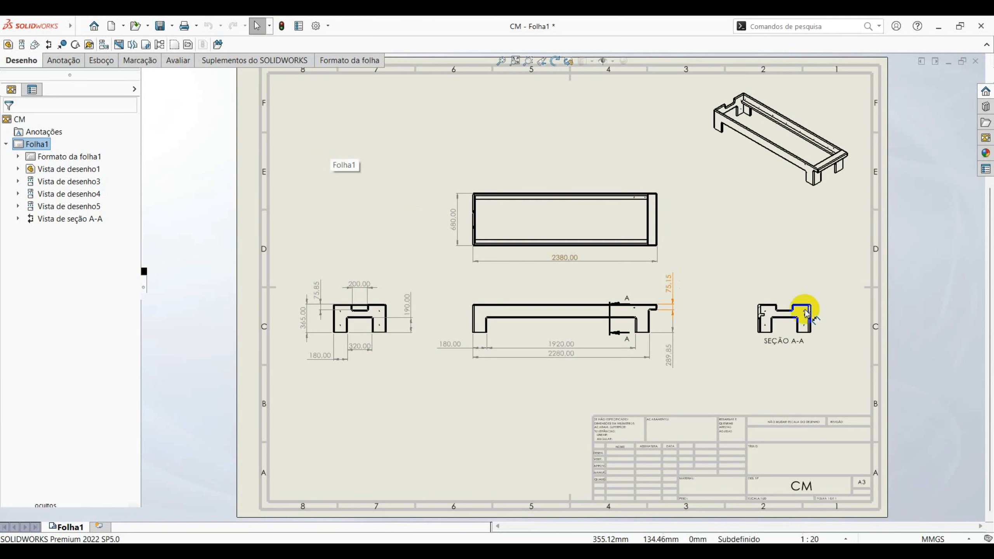
- Examine the cut profile and side grooves in section A-A and compare it with the left and front views
scroll(798, 315, down, 5)
scroll(739, 334, down, 3)
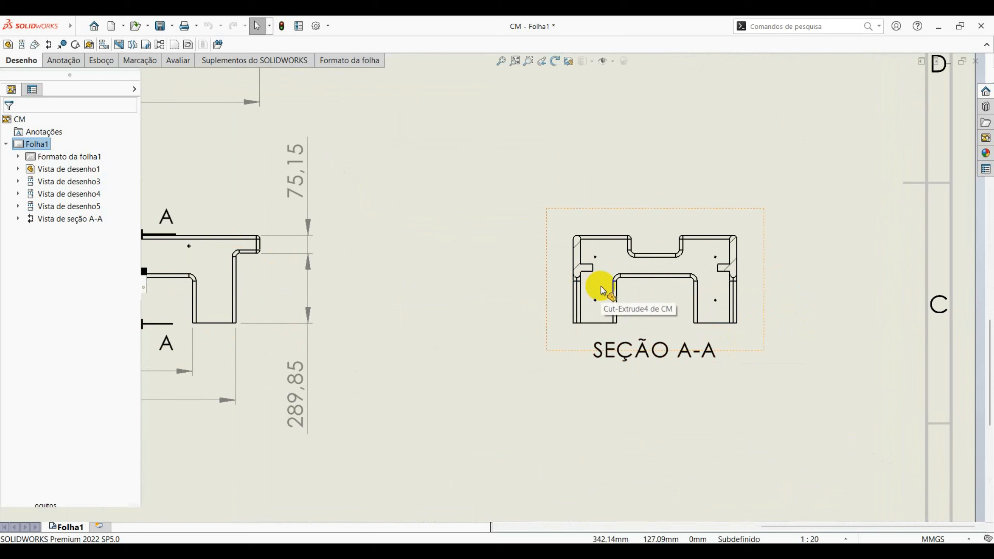
scroll(722, 304, up, 5)
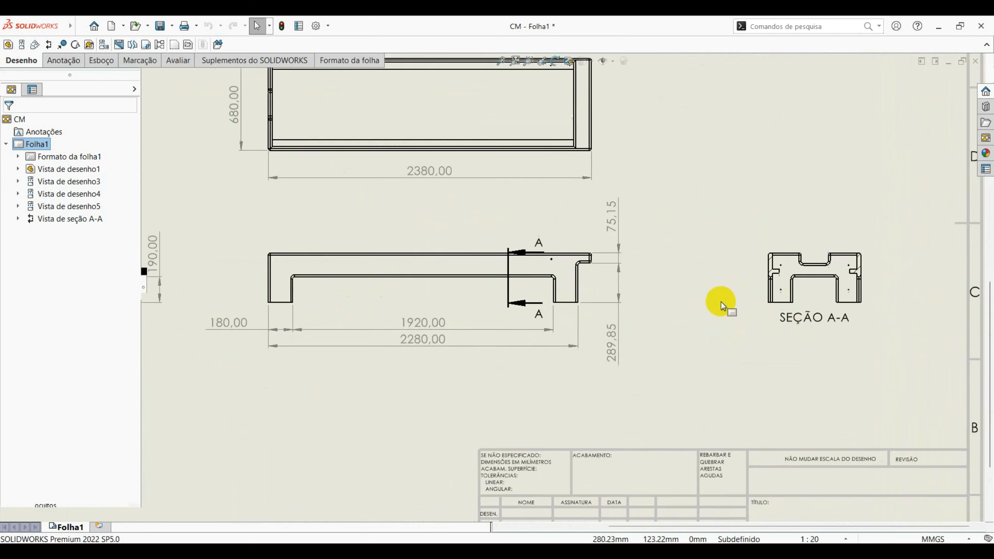
scroll(788, 308, down, 2)
middle_drag(788, 308, 700, 315)
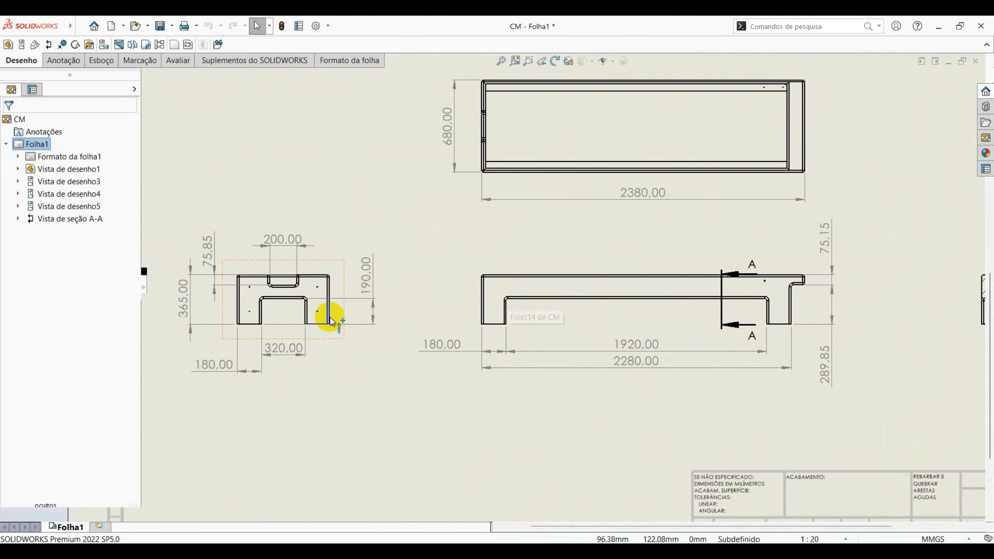
middle_drag(751, 315, 382, 295)
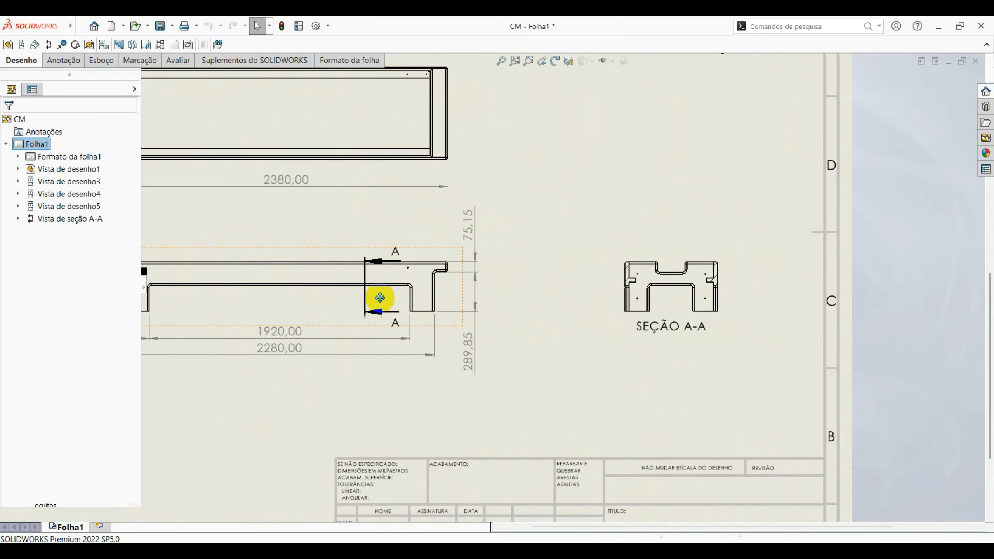
scroll(622, 295, down, 3)
scroll(580, 281, down, 2)
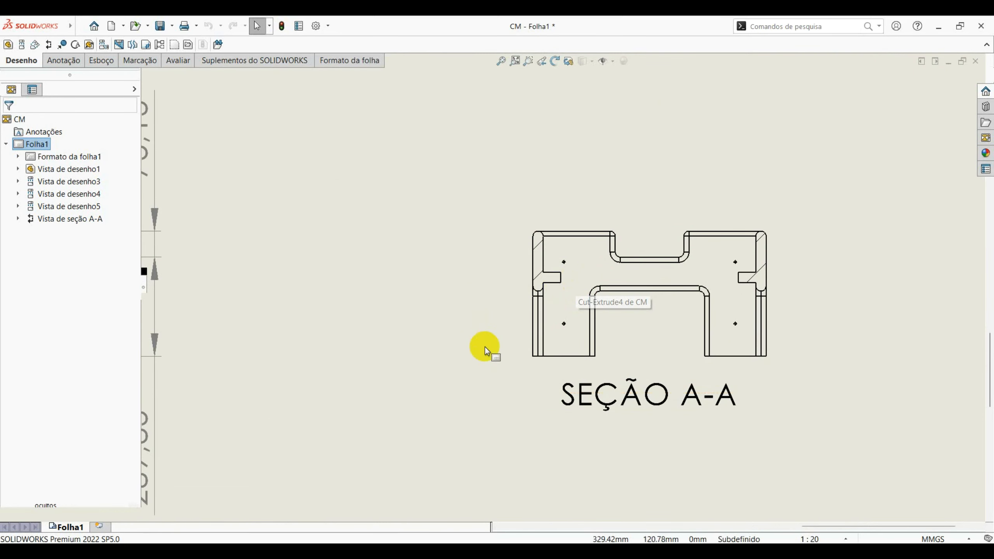
scroll(423, 348, up, 2)
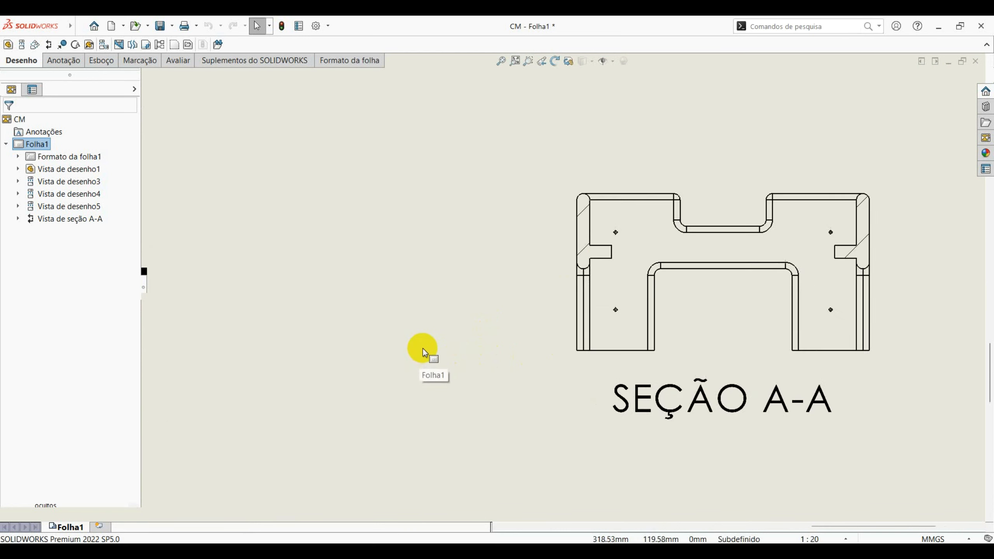
- Move the section A-A label farther below its view to make room for dimensions
key(f)
click(448, 425)
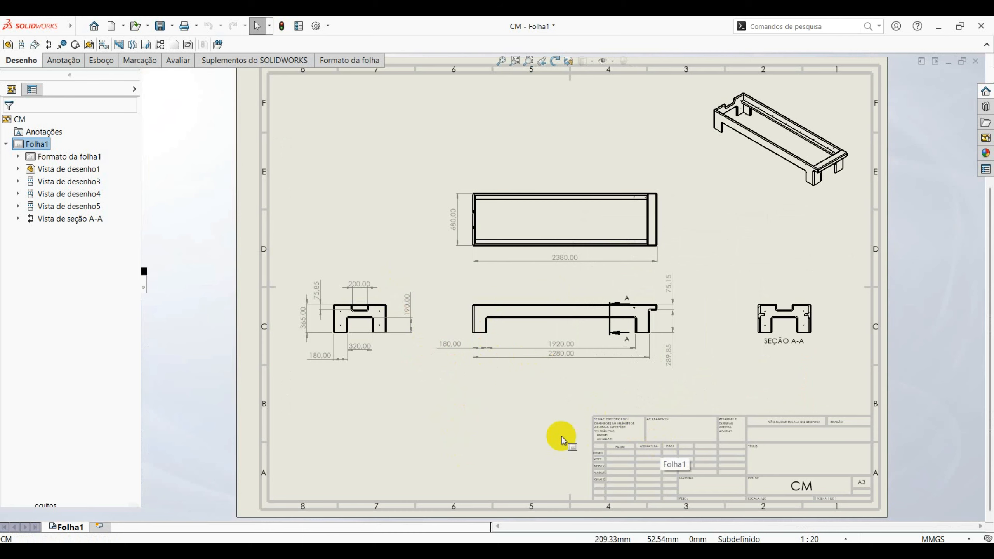
click(96, 27)
click(364, 147)
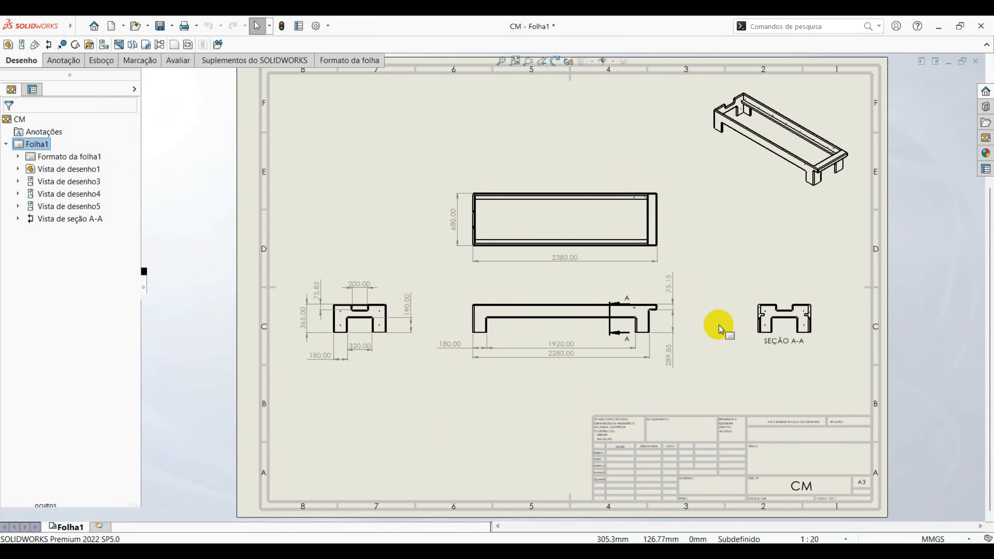
scroll(715, 328, up, 2)
scroll(698, 294, down, 3)
scroll(698, 293, down, 3)
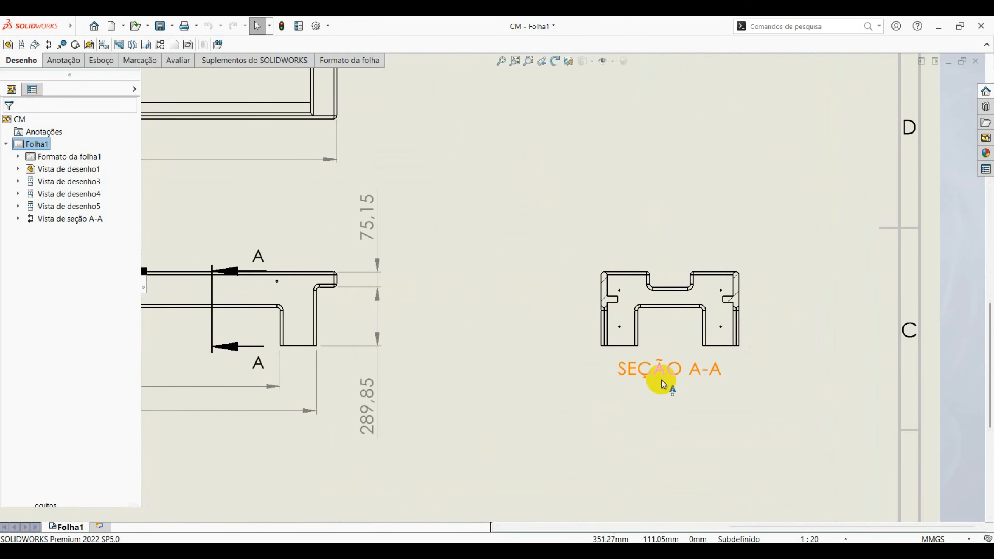
drag(665, 382, 672, 462)
click(514, 388)
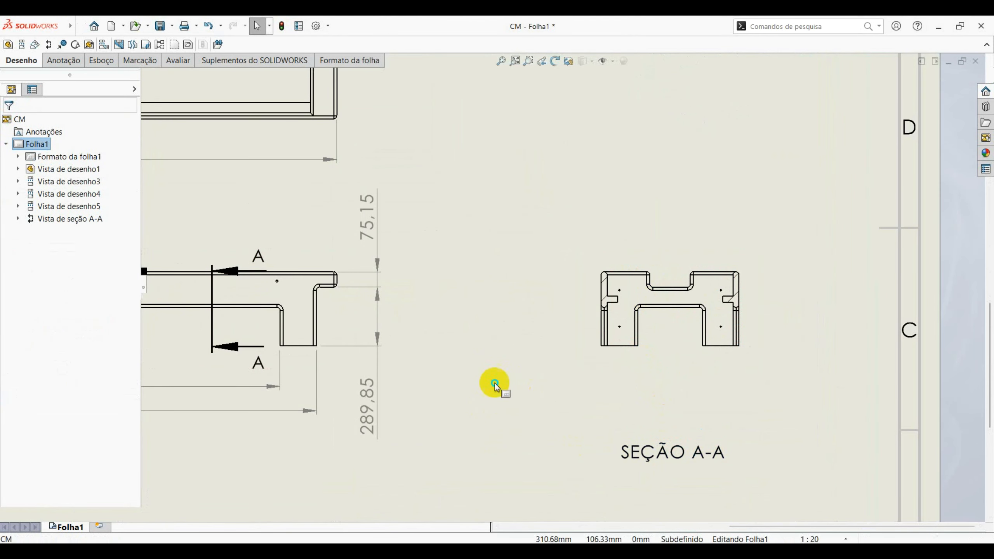
- Dimension the overall width of section A-A between the outer edges of the two legs, below the view
right_drag(496, 384, 496, 266)
scroll(611, 310, down, 5)
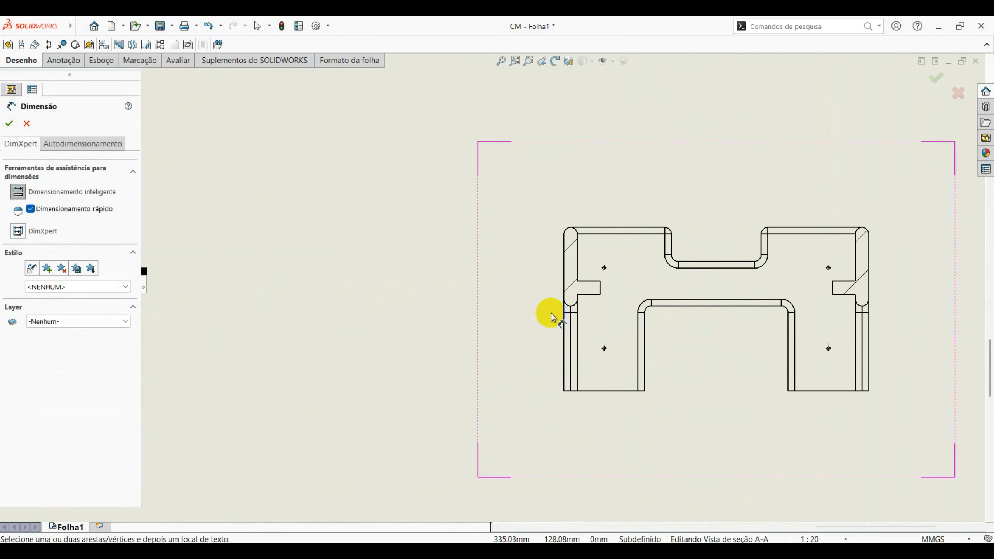
scroll(550, 315, up, 2)
mouse_move(384, 323)
middle_down()
mouse_move(612, 324)
mouse_move(442, 333)
mouse_move(461, 342)
mouse_move(556, 335)
middle_up()
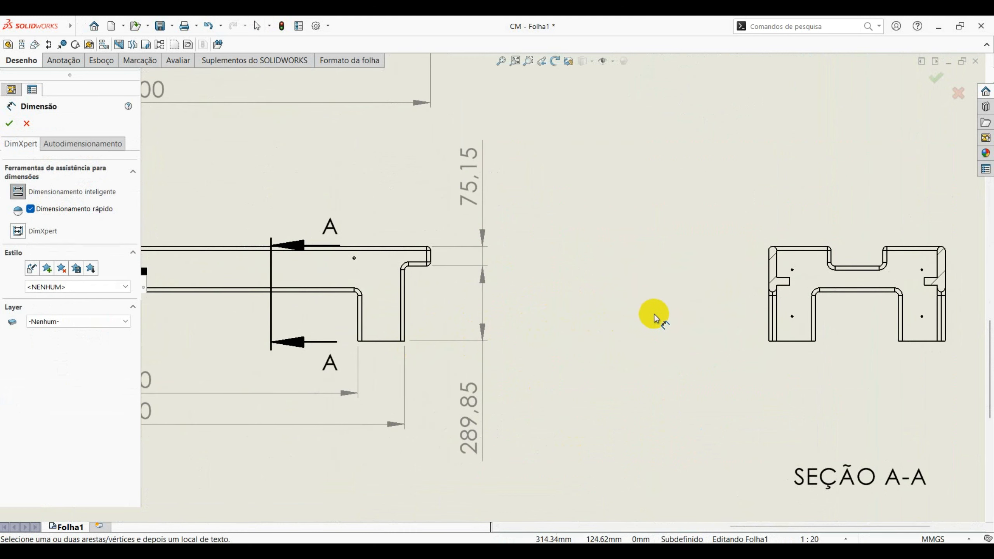
middle_drag(641, 320, 478, 339)
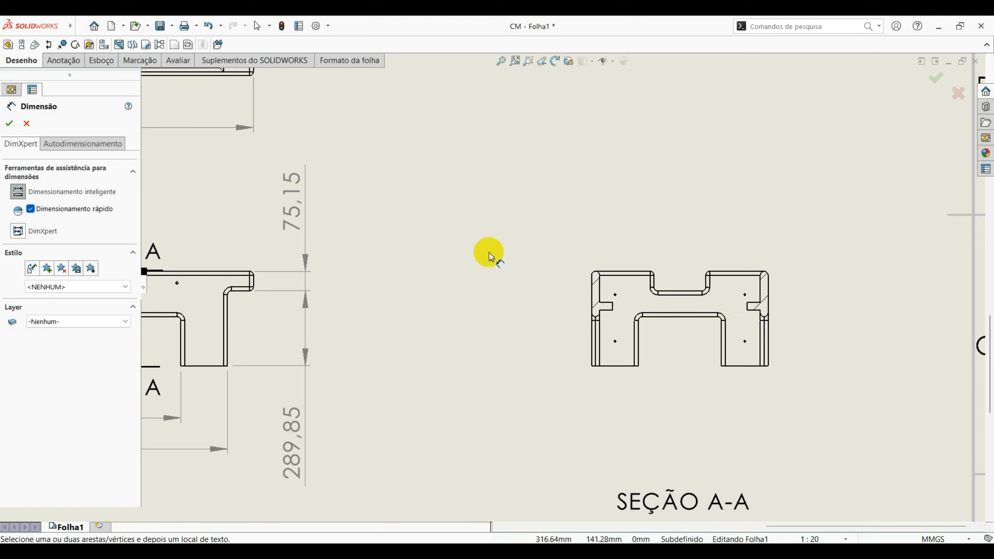
mouse_move(504, 312)
middle_down()
mouse_move(526, 315)
mouse_move(494, 323)
middle_up()
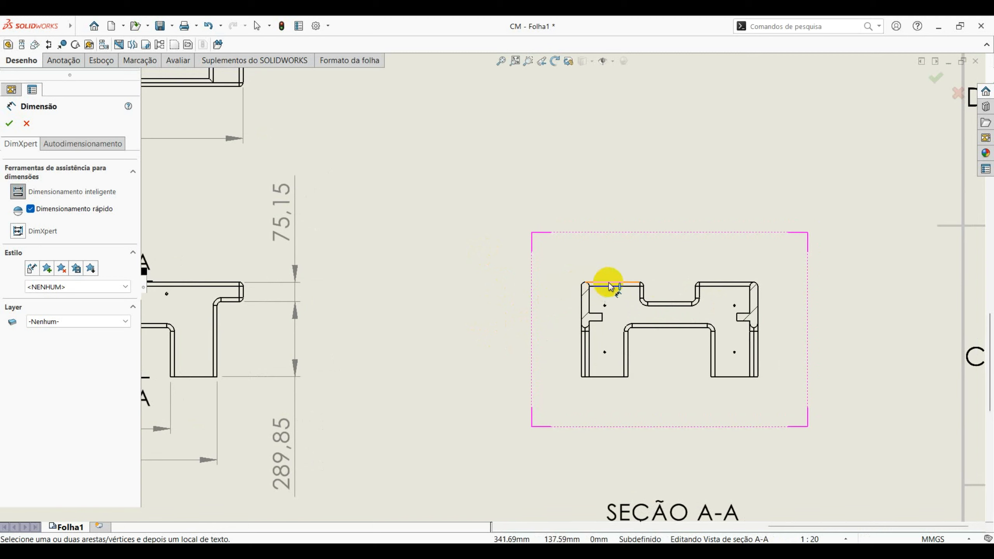
click(582, 374)
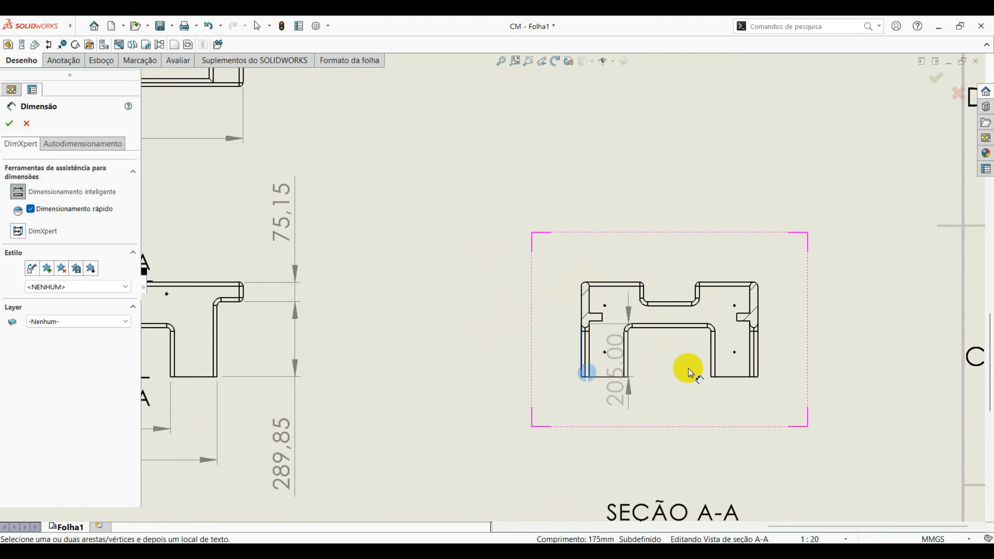
click(759, 365)
click(761, 366)
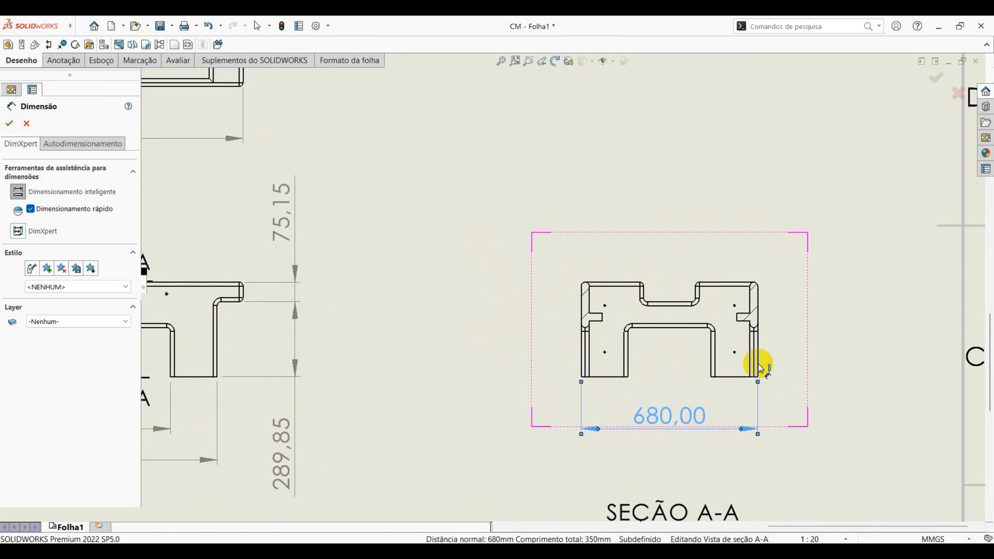
- Dimension the opening width between the legs in section A-A, centre its text and place the overall width dimension beneath it
click(711, 369)
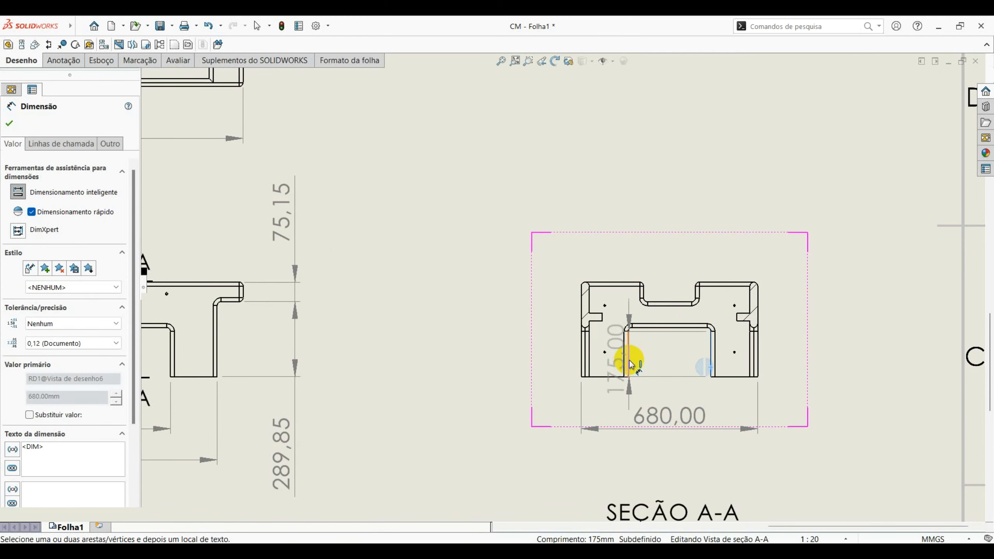
click(629, 361)
click(762, 413)
drag(761, 413, 656, 409)
drag(659, 475, 655, 451)
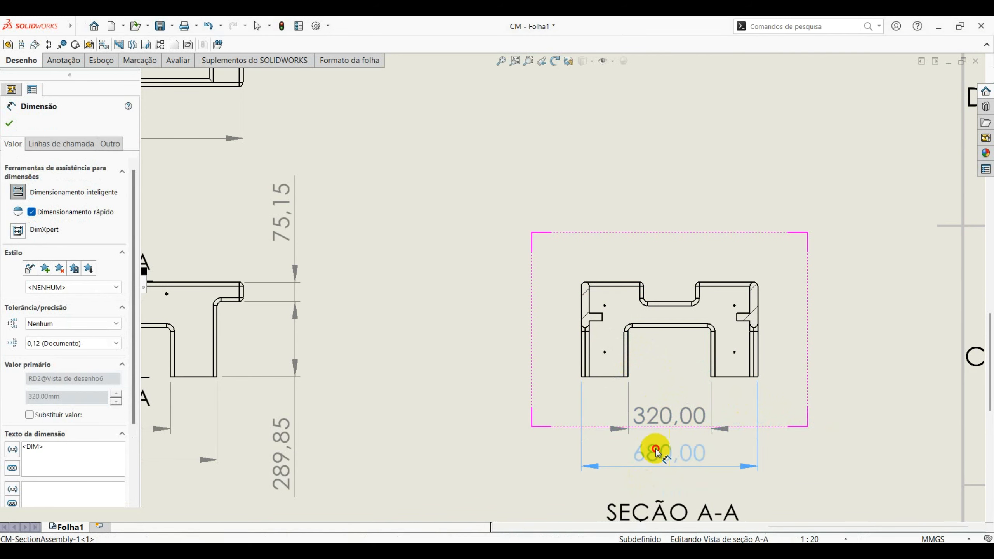
click(463, 416)
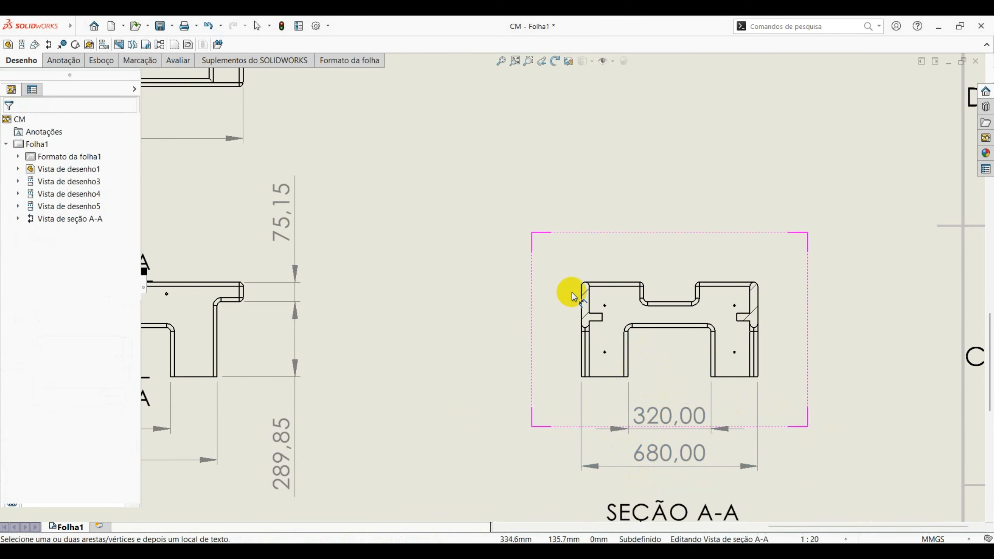
scroll(571, 294, down, 5)
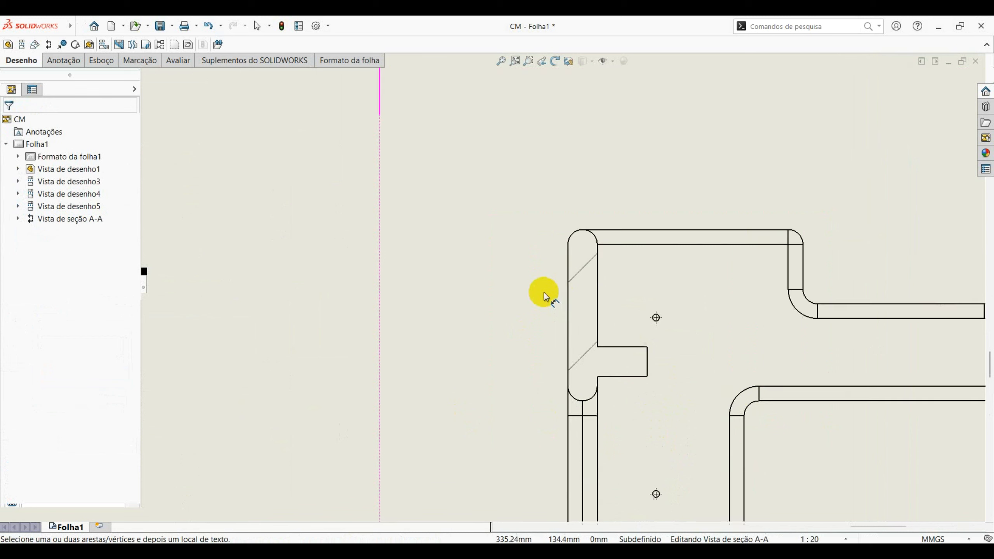
click(647, 355)
scroll(723, 329, down, 2)
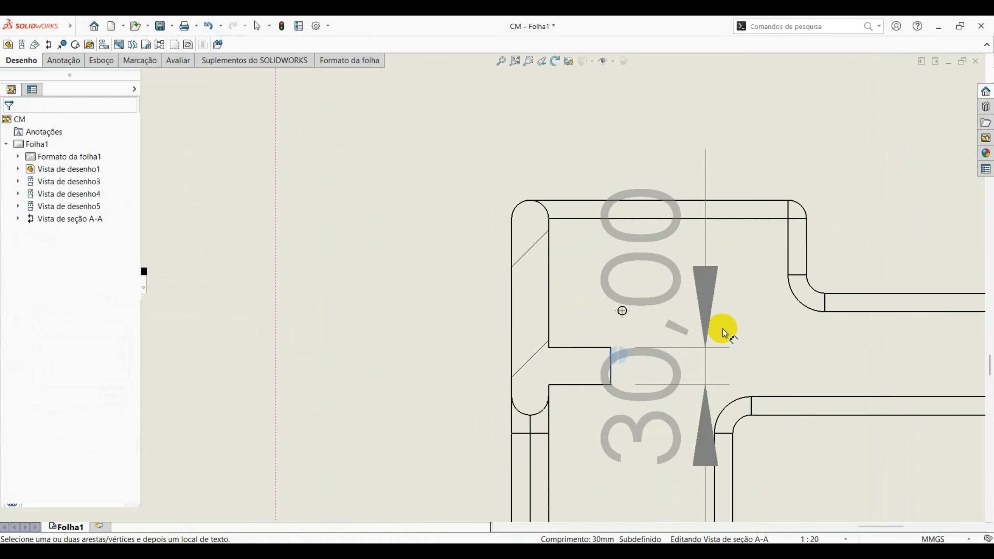
scroll(722, 329, up, 3)
key(Escape)
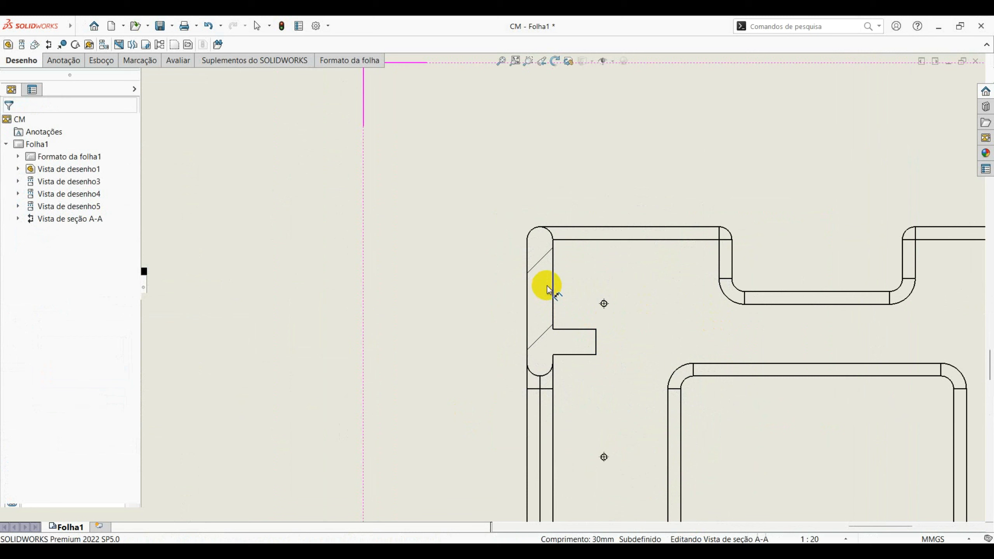
- Dimension the thickness of the hatched left side wall in section A-A, placing the text above and left of the view
click(558, 282)
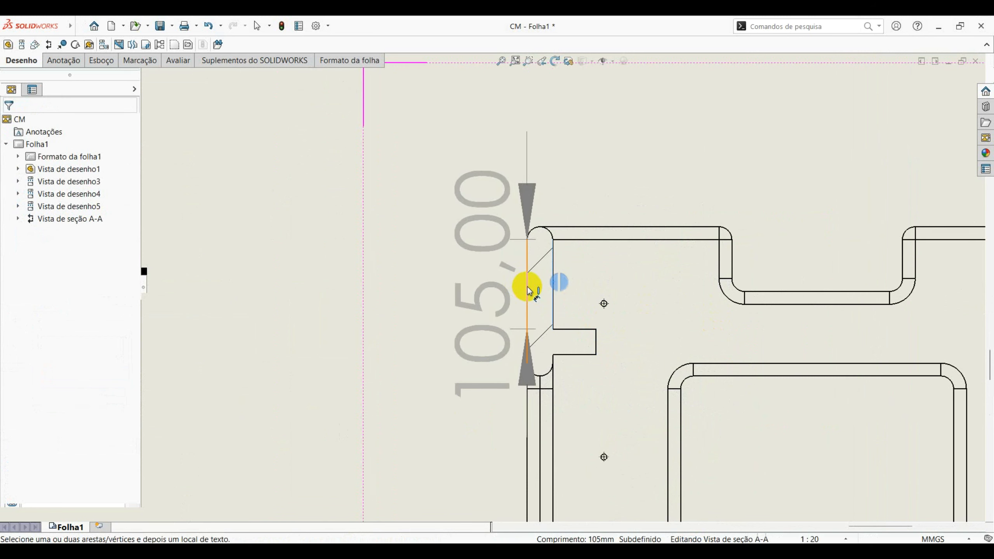
click(526, 288)
key(z)
key(z)
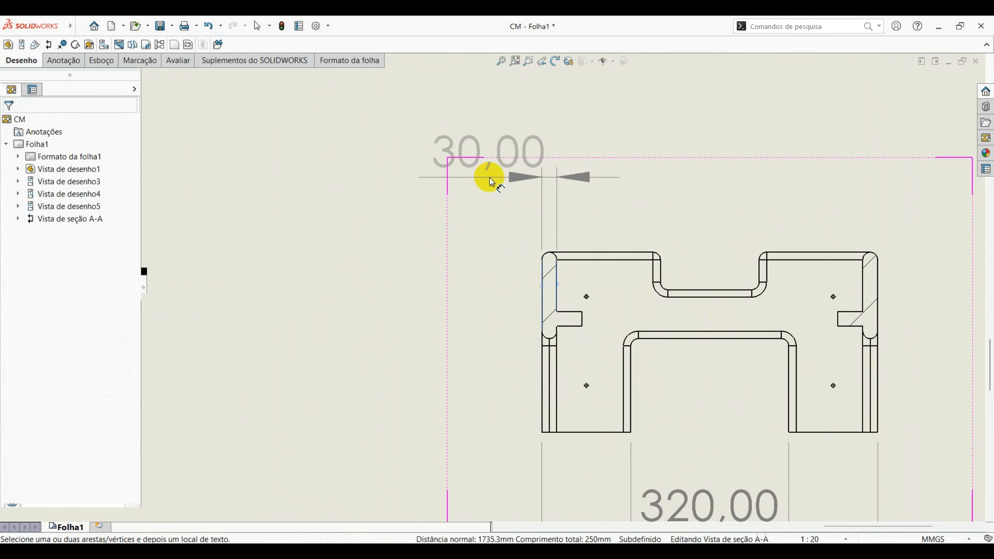
click(450, 185)
key(Escape)
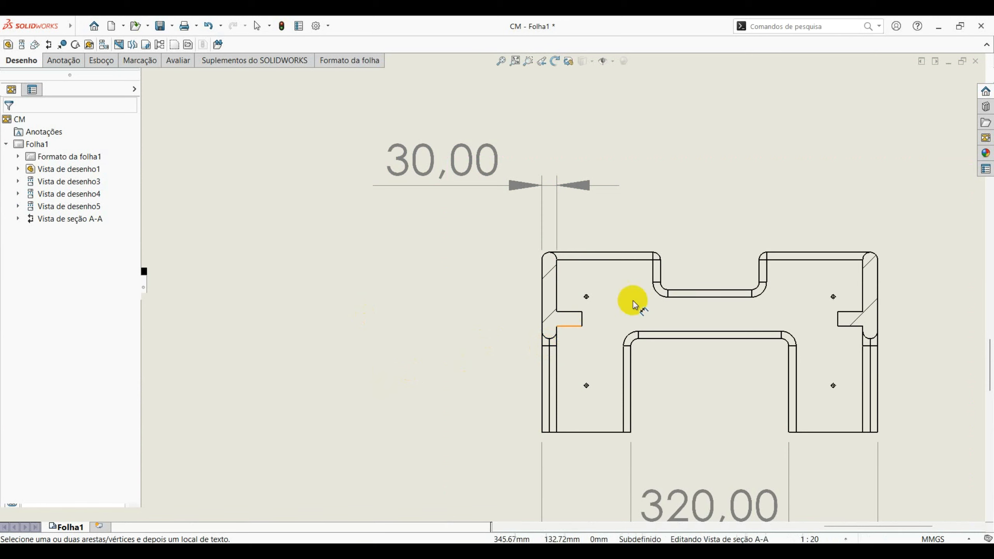
- Dimension the height of the opening between the legs and the depth of the upper notch, left of section A-A
click(663, 339)
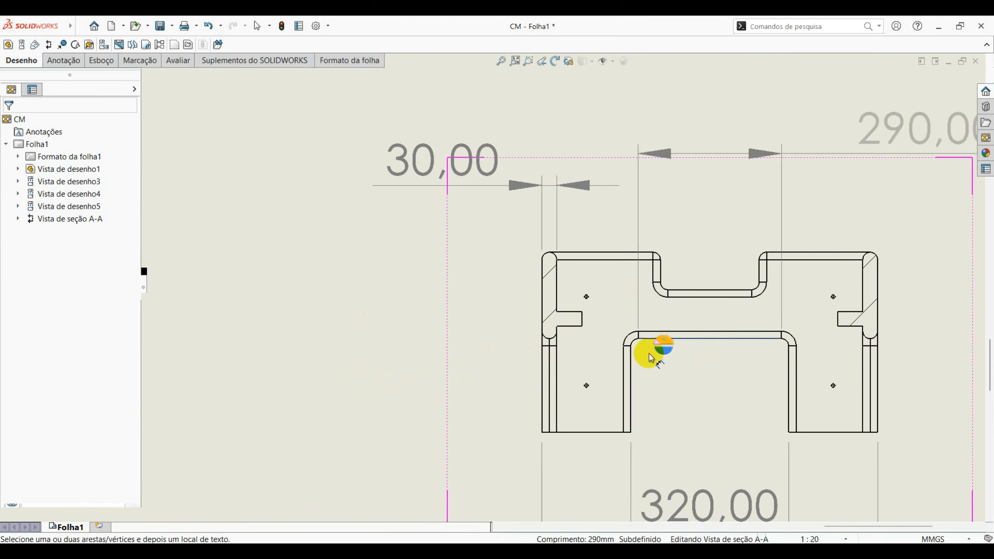
click(602, 432)
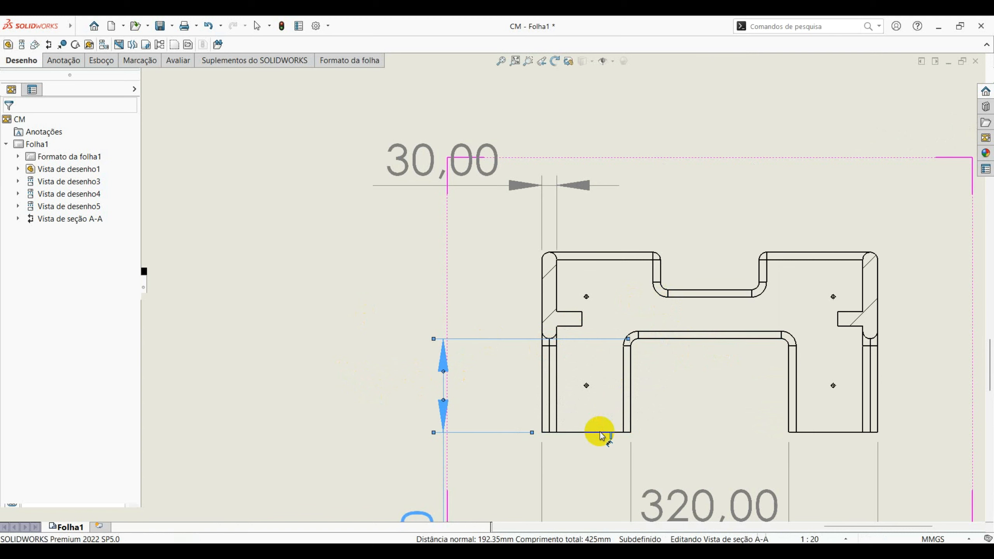
click(693, 295)
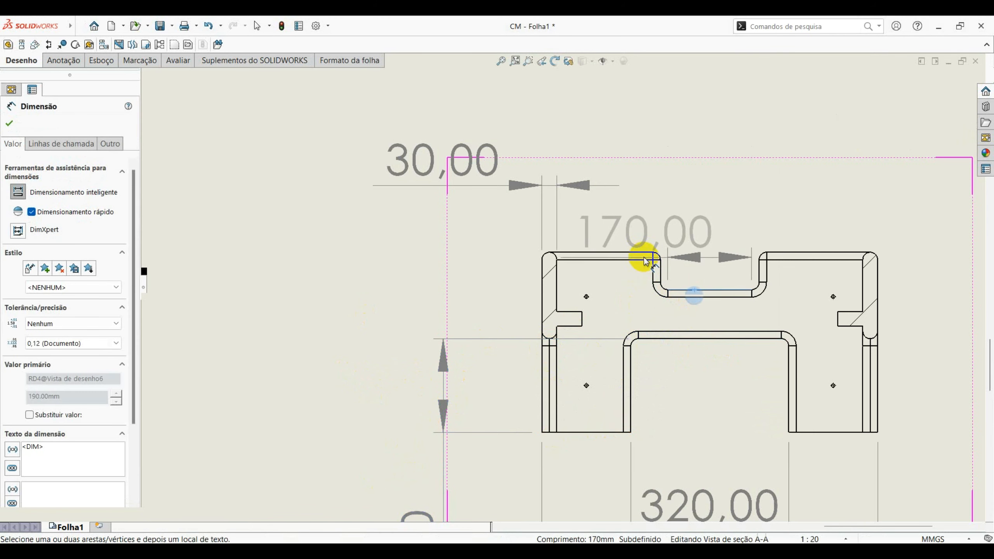
click(640, 253)
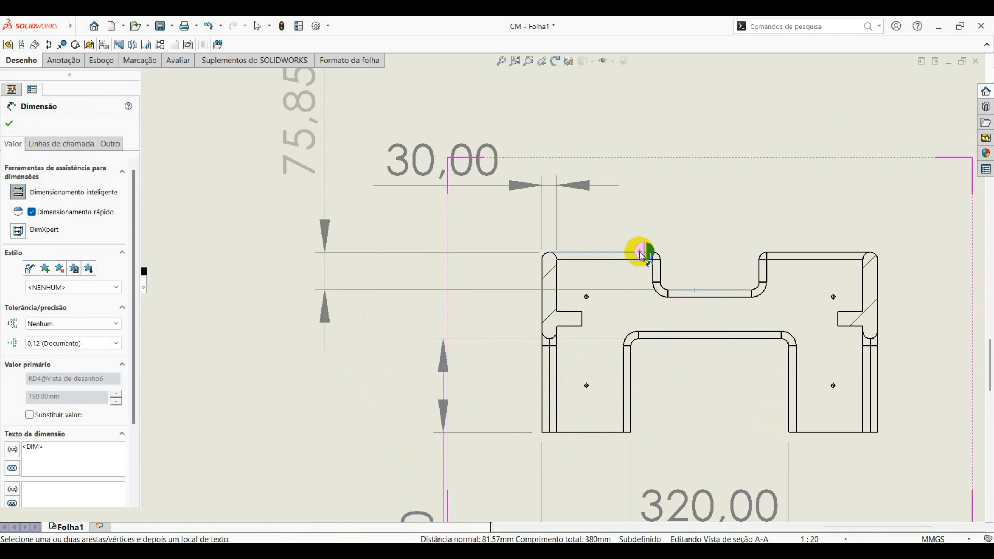
click(643, 259)
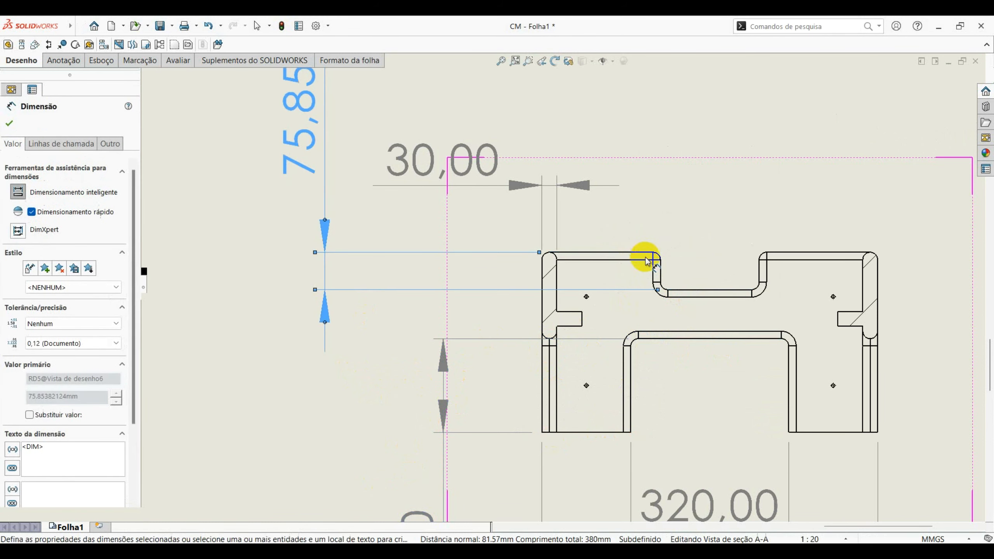
- Dimension the upper notch width in section A-A, centre its text above the notch and shift the notch depth text slightly down
click(662, 270)
click(760, 268)
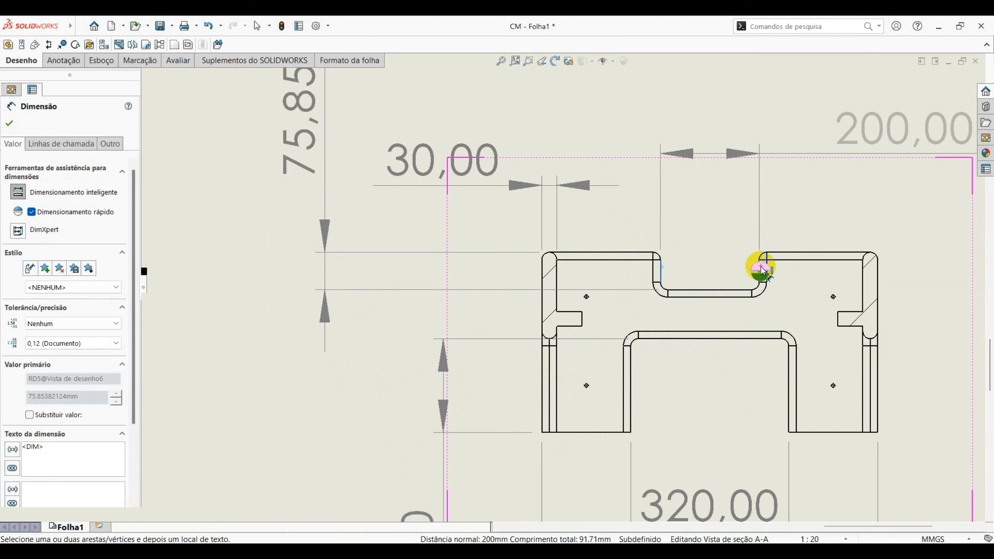
click(761, 269)
drag(894, 125, 701, 97)
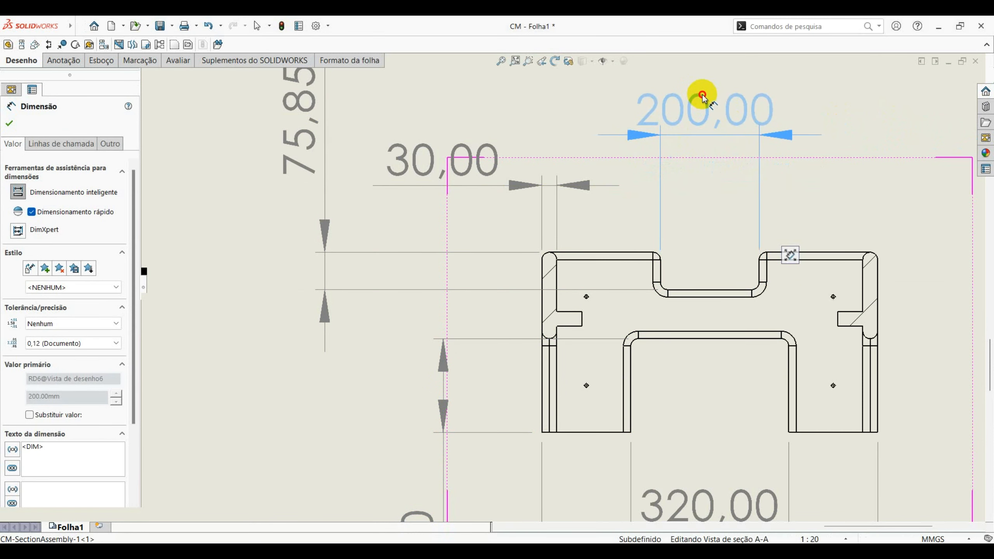
drag(288, 144, 288, 159)
click(278, 319)
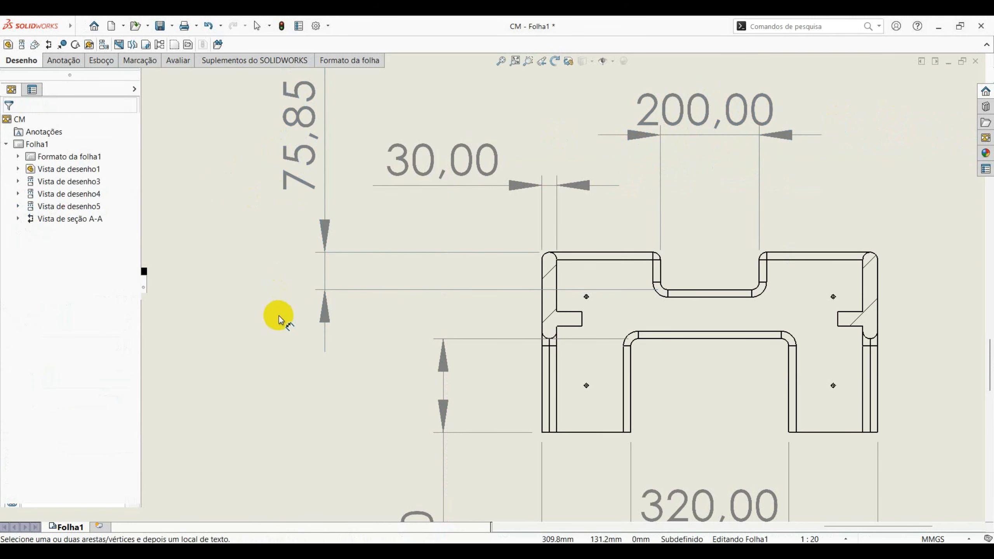
- Dimension from the notch's right side to the section's outer right edge and align it with the wall thickness dimension
click(758, 271)
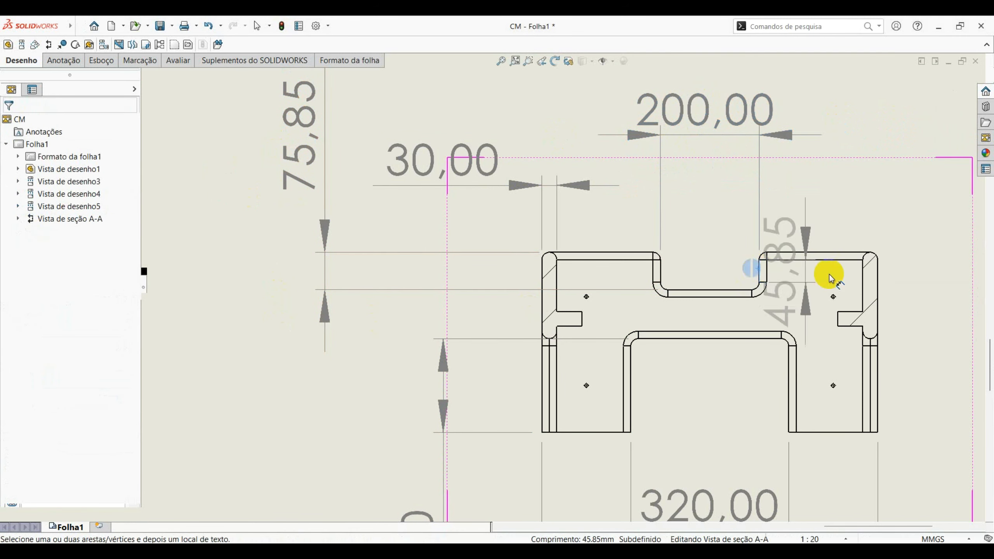
click(877, 279)
click(877, 277)
scroll(766, 282, up, 3)
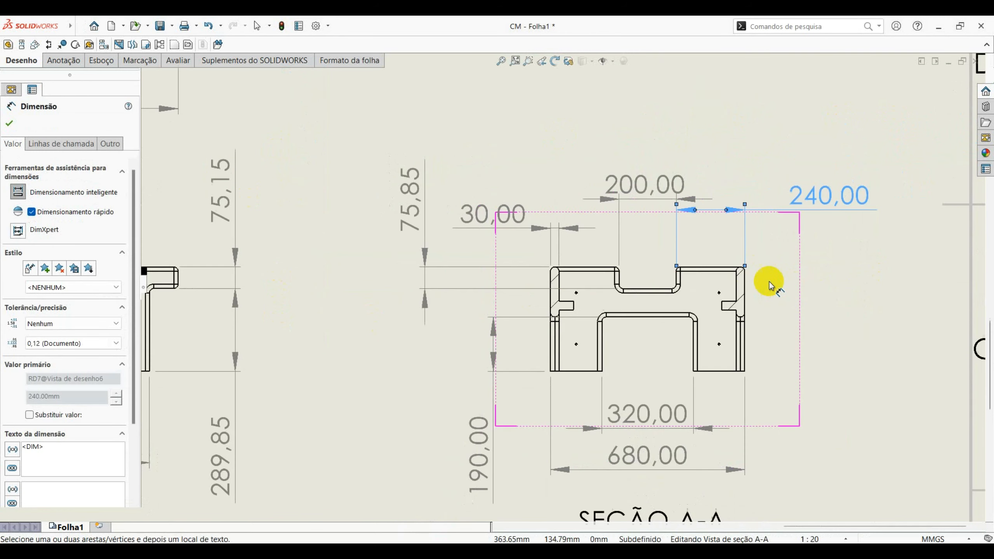
drag(853, 212, 826, 217)
click(865, 275)
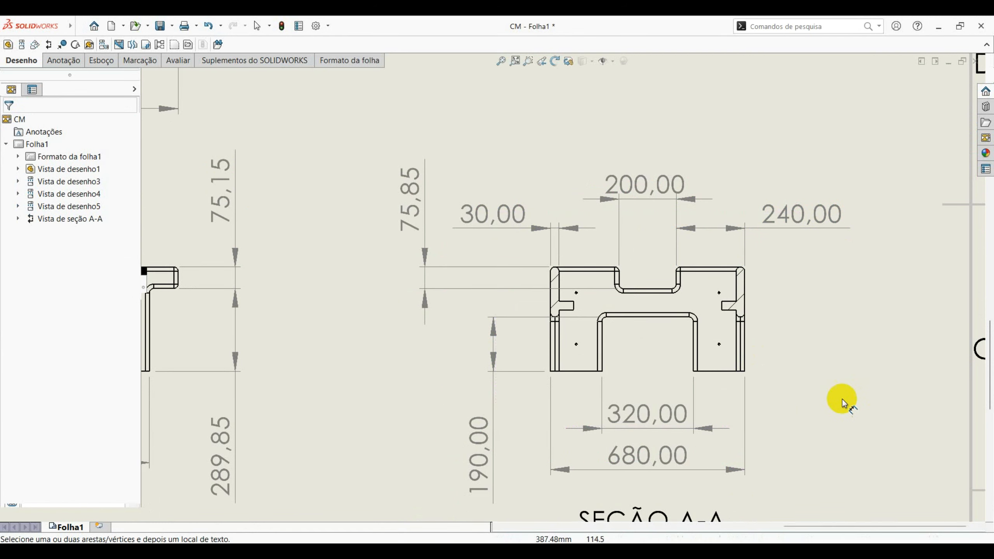
- Dimension the height of the small rectangular profile on the right wall of section A-A and place it beside the view
scroll(733, 318, down, 5)
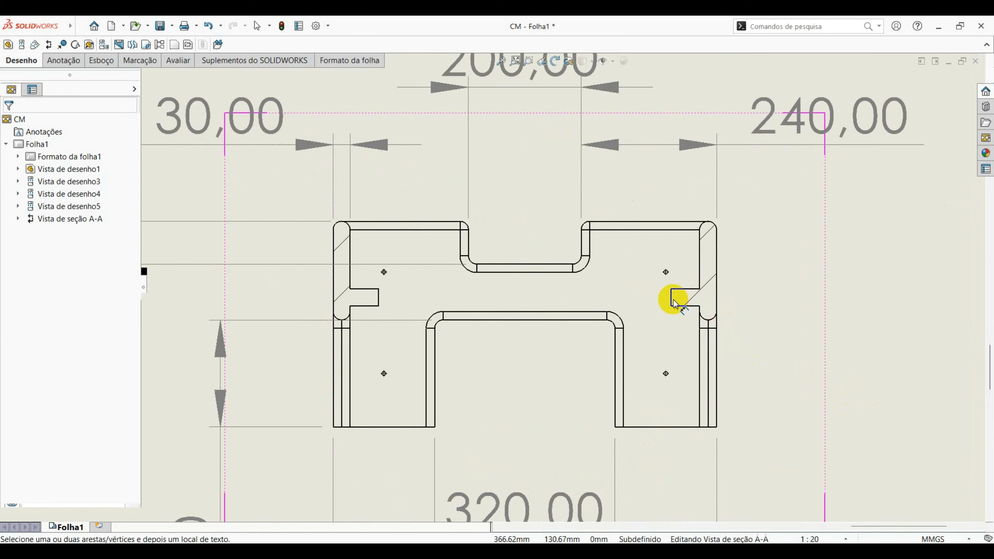
click(672, 297)
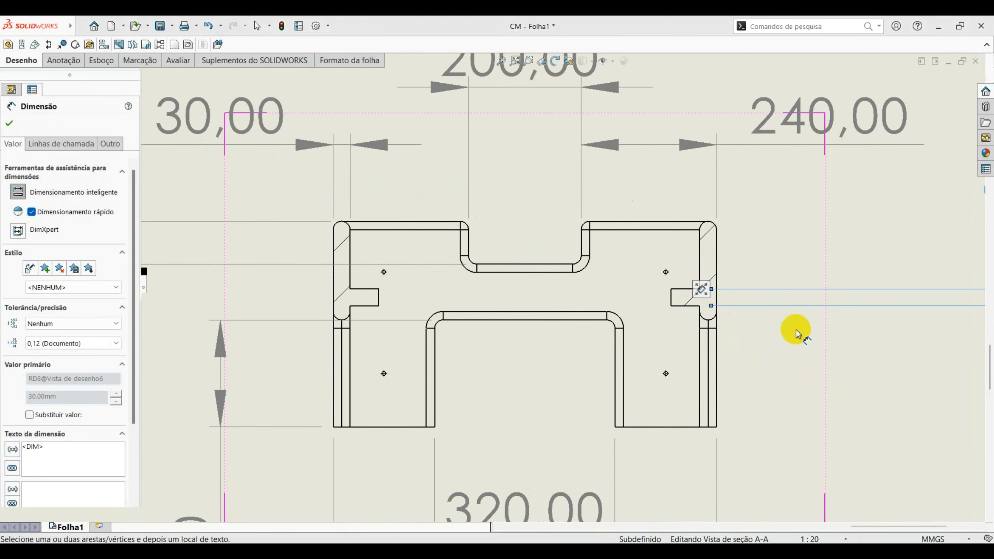
scroll(799, 318, up, 3)
mouse_move(821, 210)
mouse_down()
mouse_move(717, 260)
mouse_move(713, 357)
mouse_move(695, 361)
mouse_up()
click(809, 368)
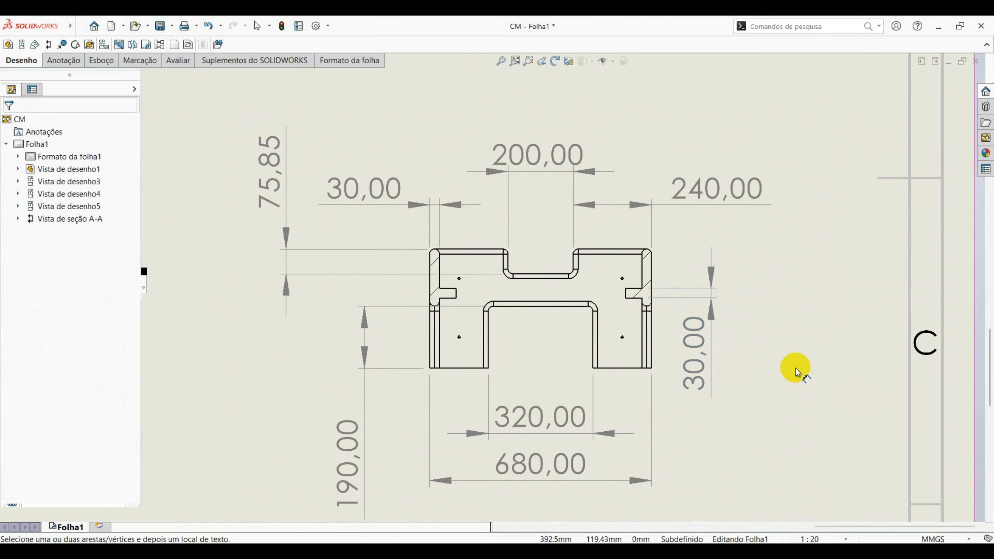
scroll(796, 369, up, 4)
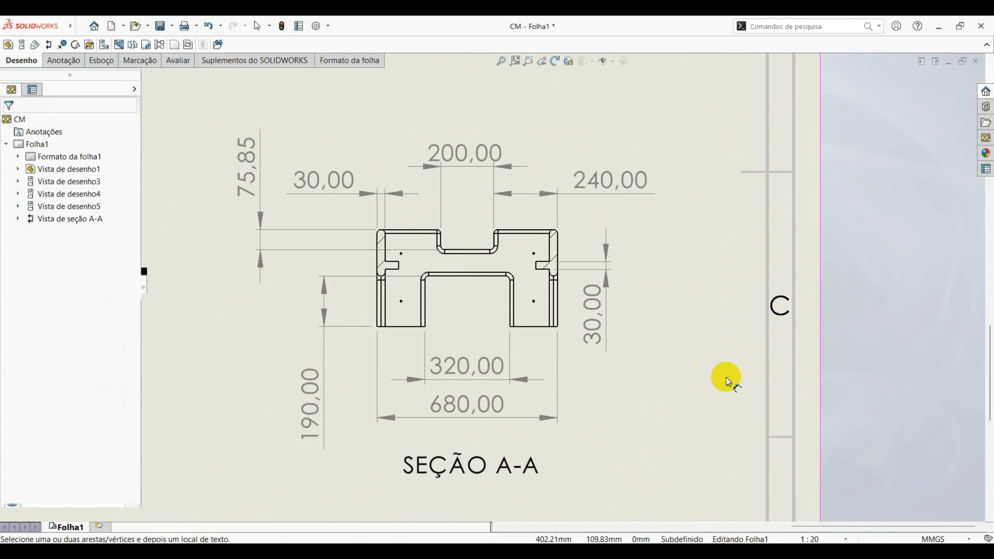
scroll(318, 325, up, 2)
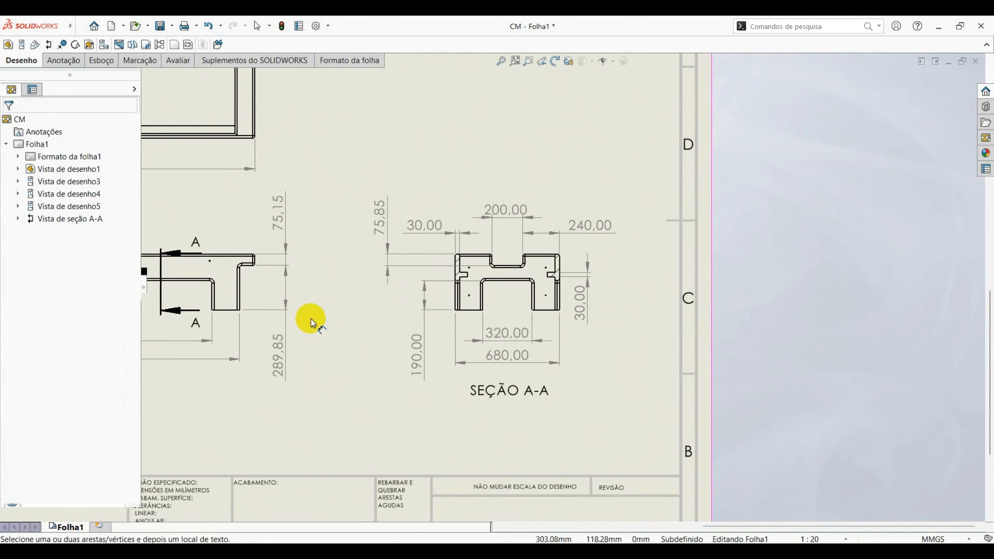
- Dimension the horizontal overhang beyond the front view's right leg and place it below the view, in line with the outer leg-to-leg dimension
middle_drag(313, 321, 566, 350)
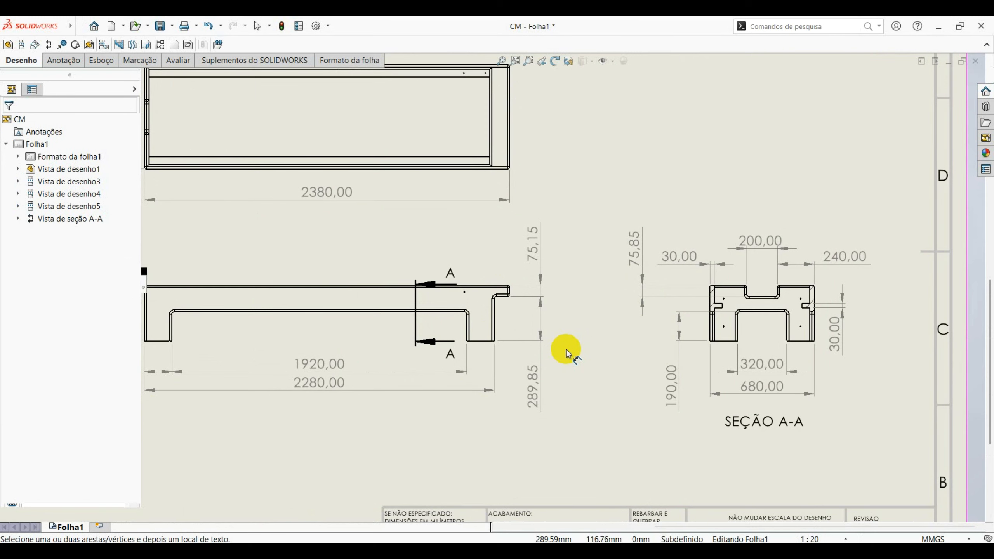
scroll(503, 297, down, 5)
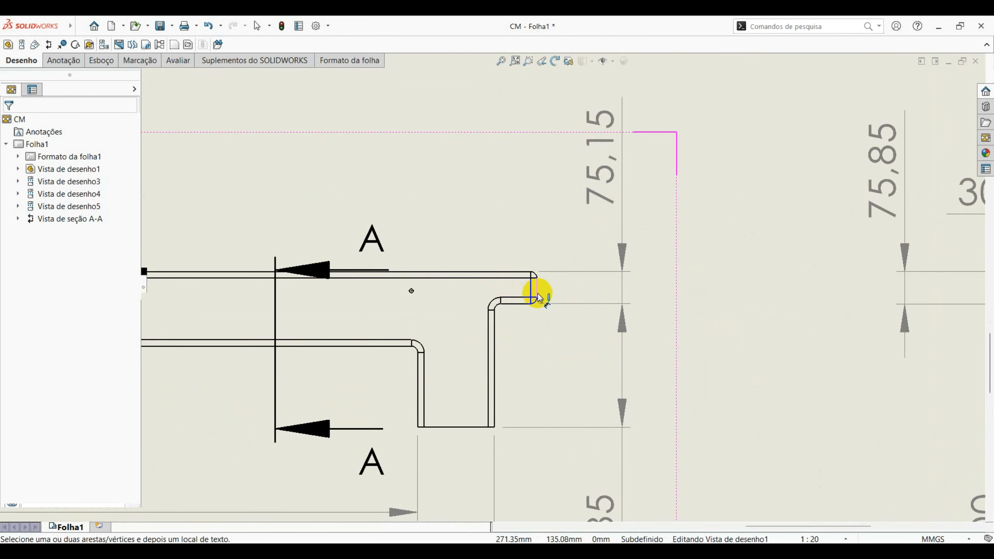
click(538, 293)
click(494, 329)
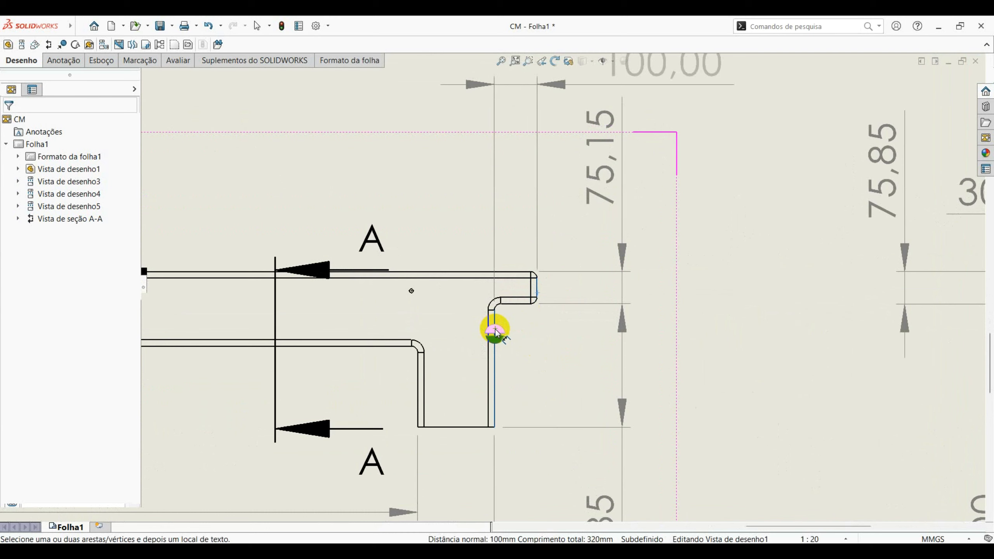
click(498, 338)
scroll(772, 361, down, 3)
scroll(650, 368, up, 2)
scroll(649, 372, up, 3)
scroll(637, 360, down, 1)
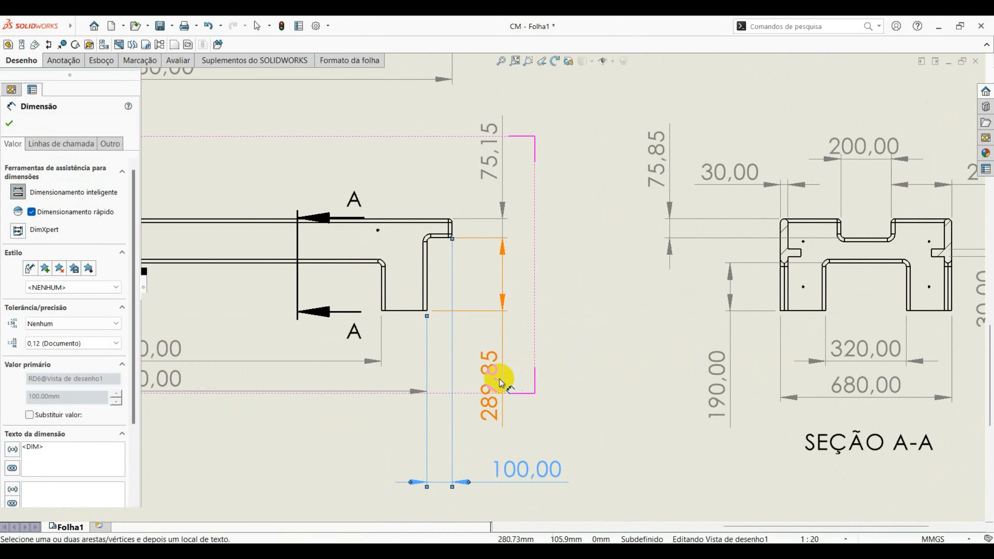
click(500, 274)
drag(536, 460, 513, 376)
key(Escape)
- Review the dimensions on the front, side, top and section views across the whole sheet
scroll(532, 431, up, 3)
scroll(533, 419, up, 5)
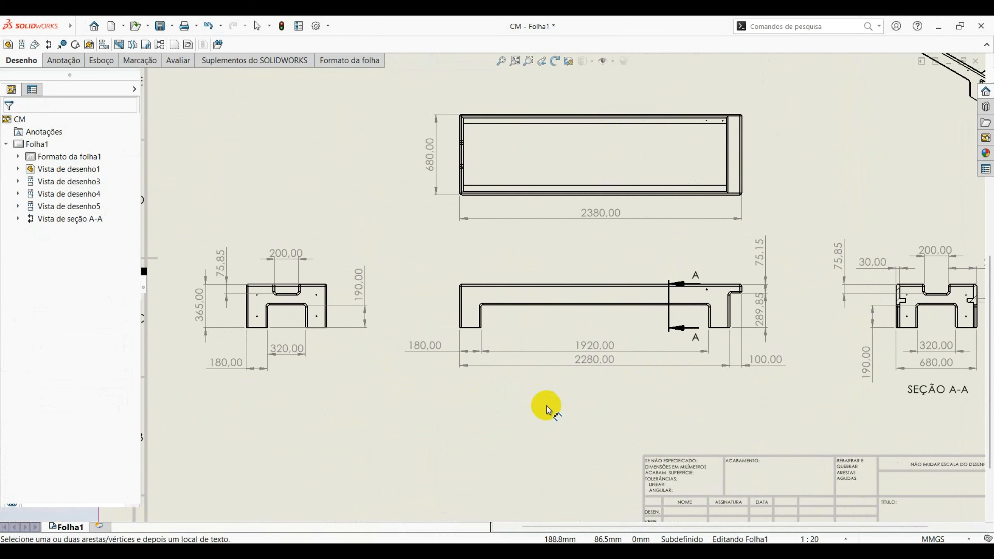
ctrl+middle_drag(547, 406, 393, 425)
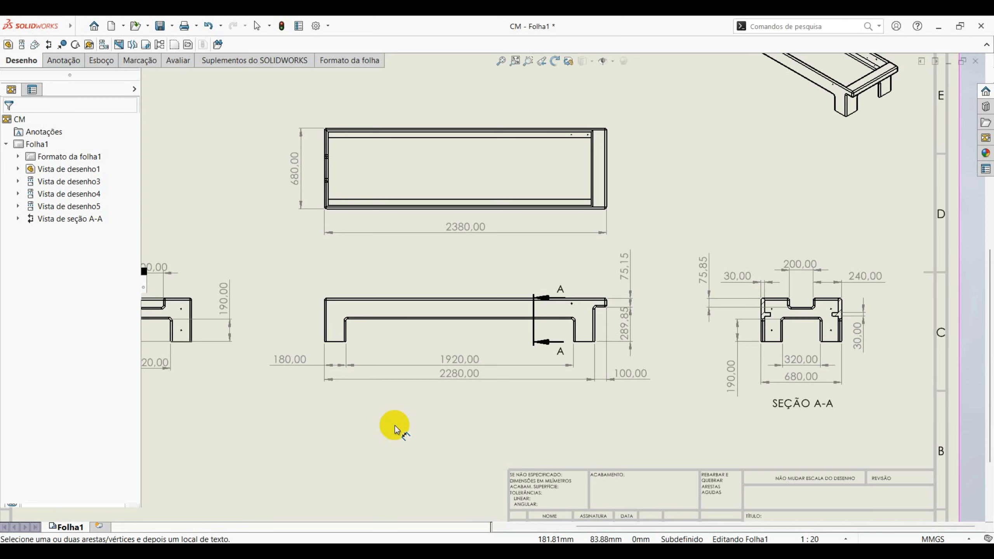
scroll(468, 404, up, 3)
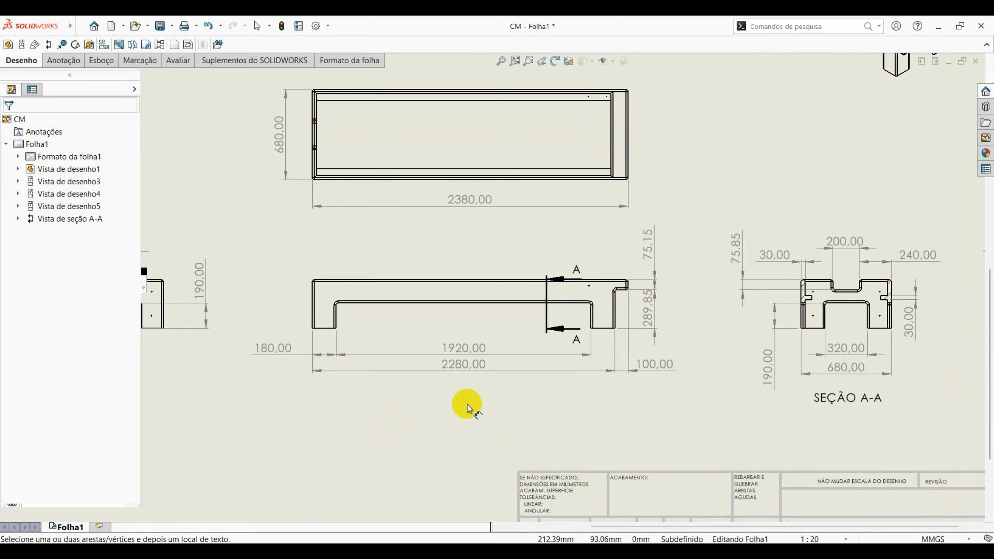
middle_drag(507, 358, 561, 392)
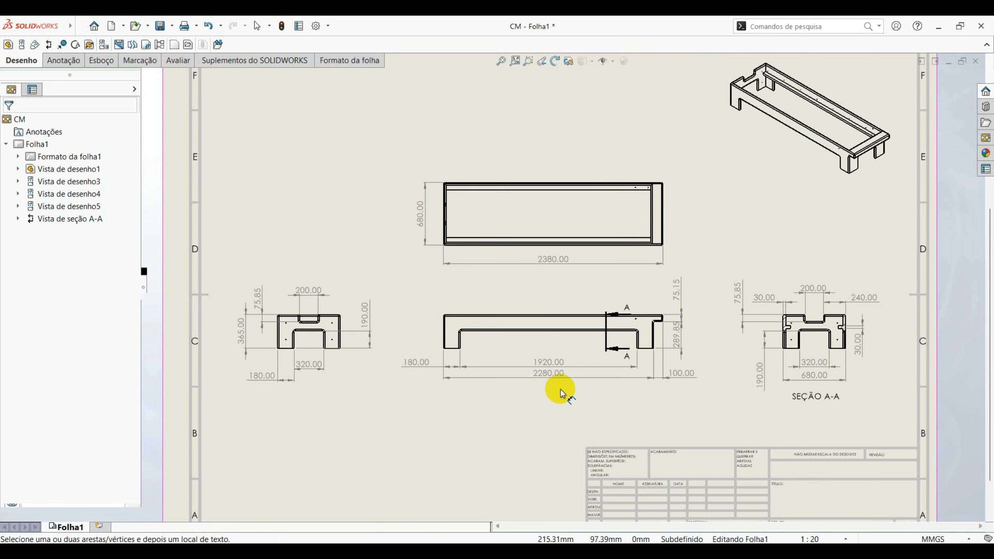
scroll(532, 393, up, 2)
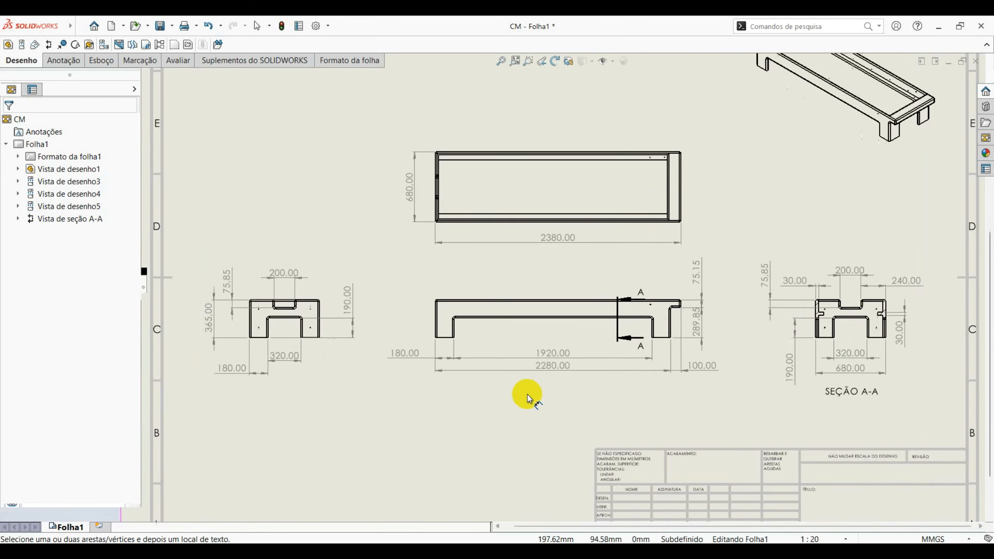
scroll(533, 391, up, 2)
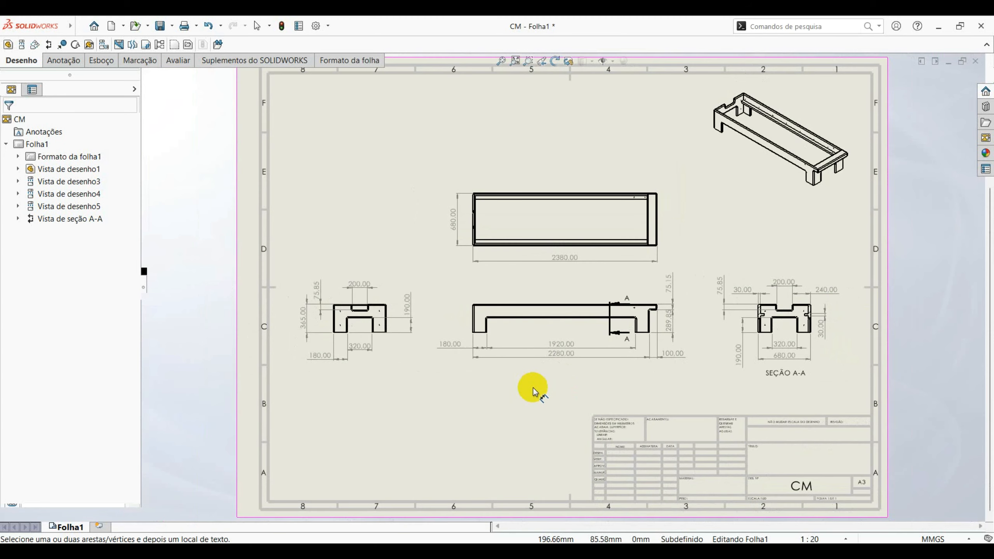
- Save the drawing as Det01 in the Detalhamentos folder of the Reformer GrabCAD project
click(161, 27)
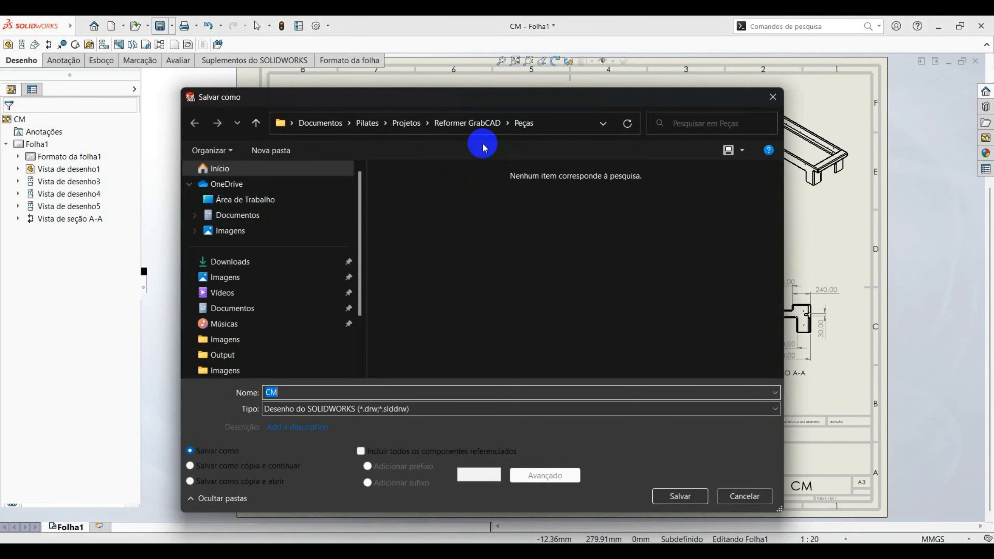
click(467, 123)
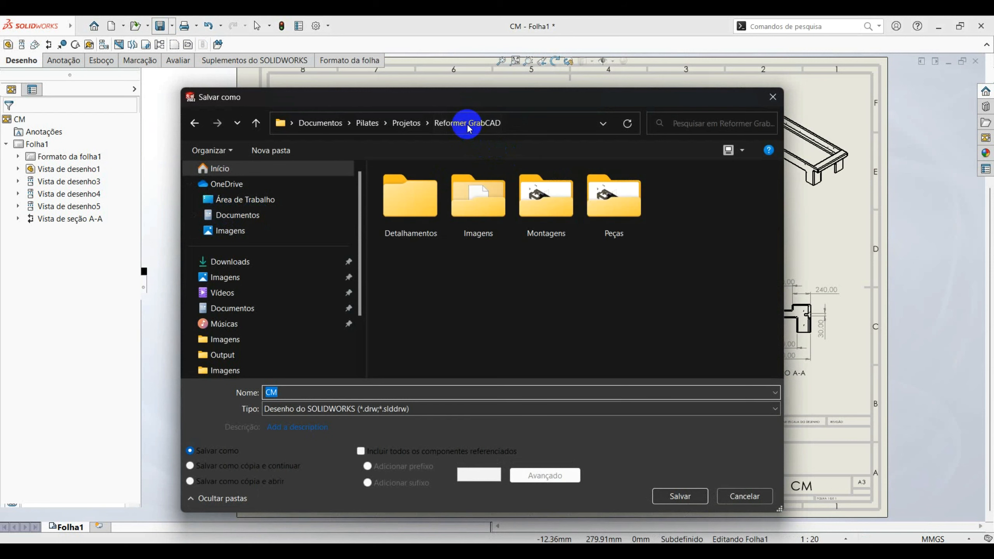
double_click(415, 223)
double_click(478, 393)
double_click(478, 394)
text(Det01)
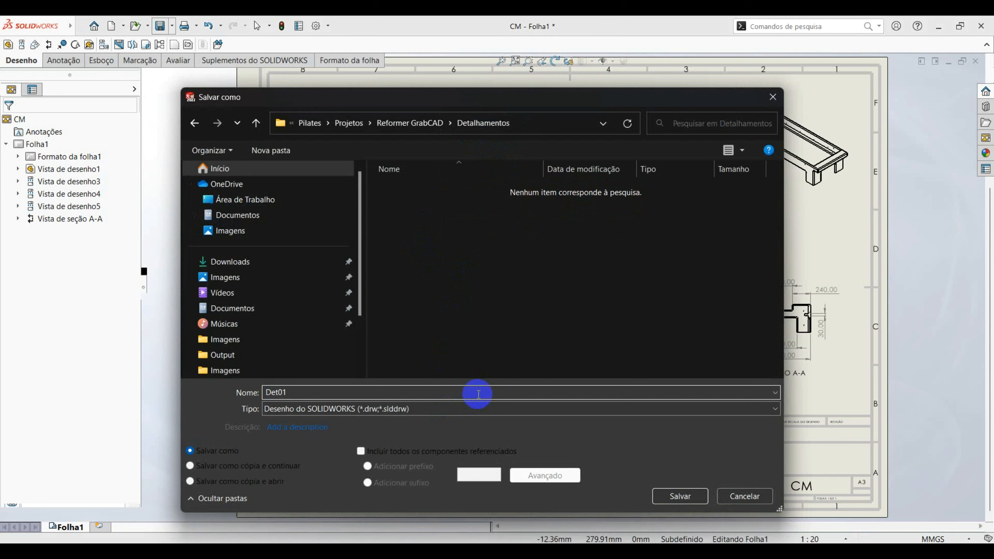
key(Return)
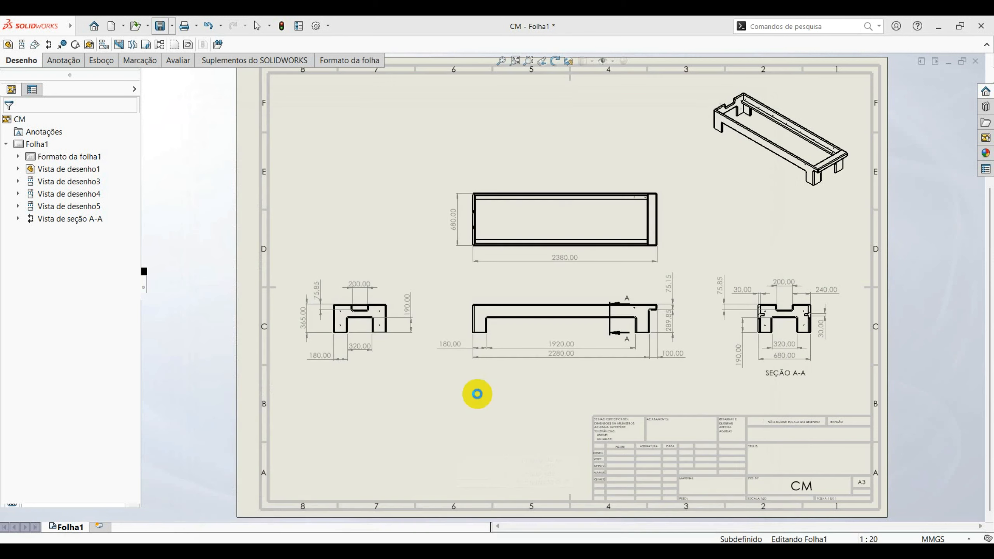